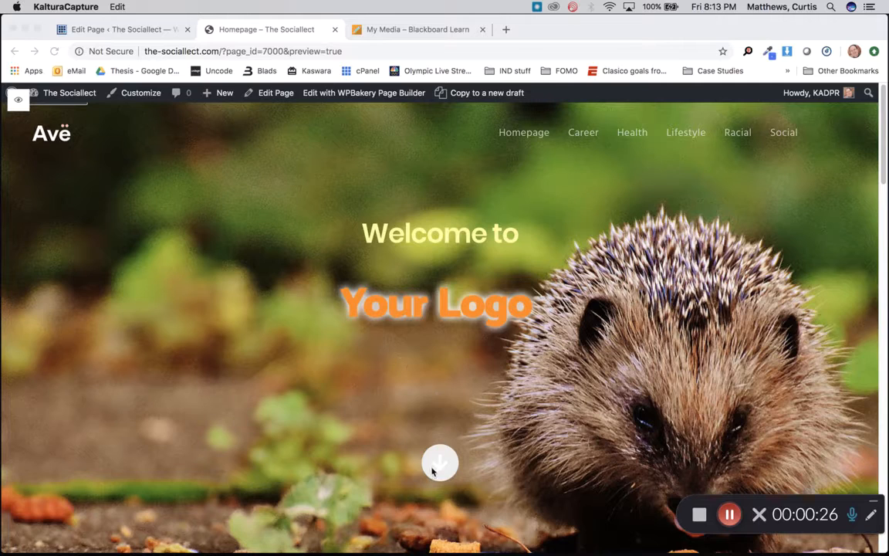
Look through the Homepage preview, covering the hero banner, About Our Blog, About Us and Check Out Our Posts sections
scroll(369, 445, down, 7)
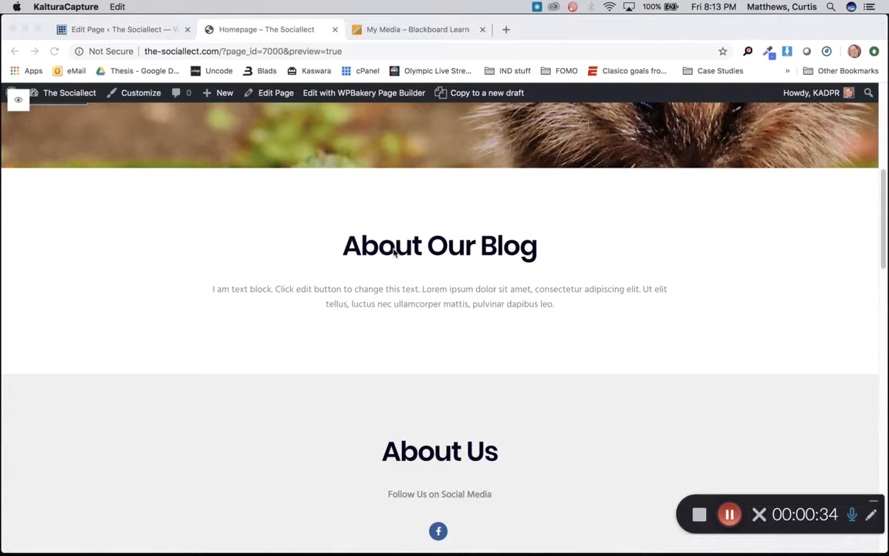
scroll(349, 358, down, 5)
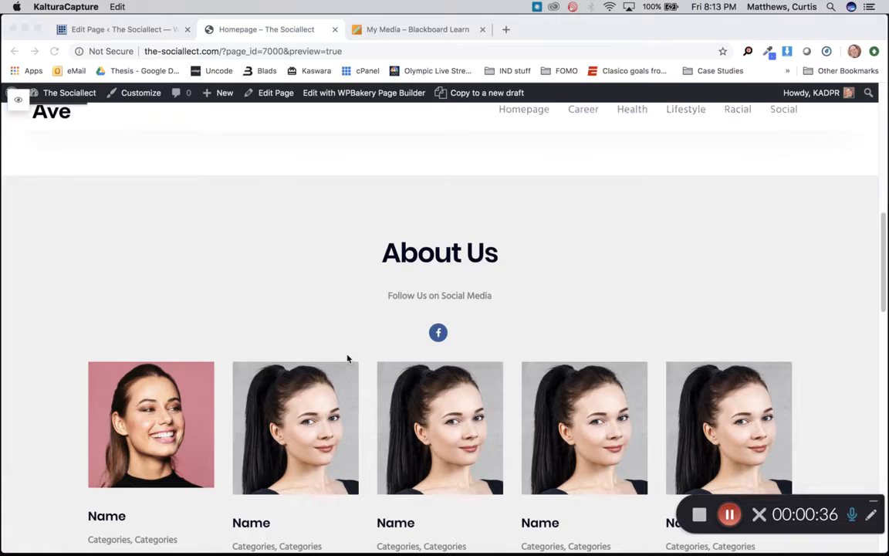
scroll(347, 359, up, 3)
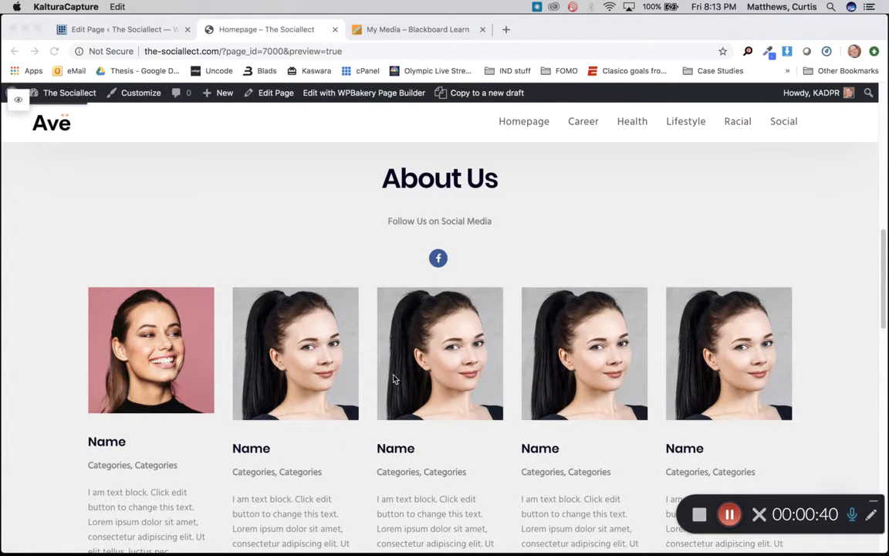
scroll(162, 470, down, 2)
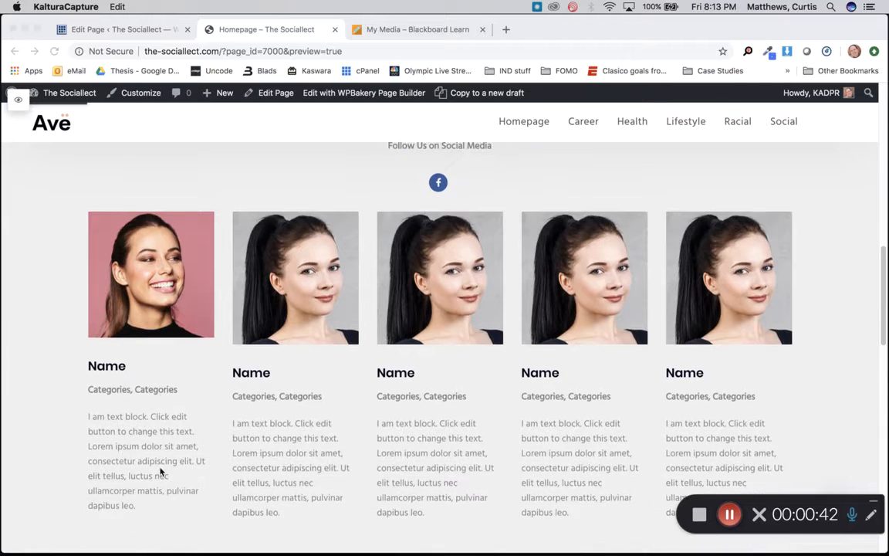
scroll(359, 476, down, 10)
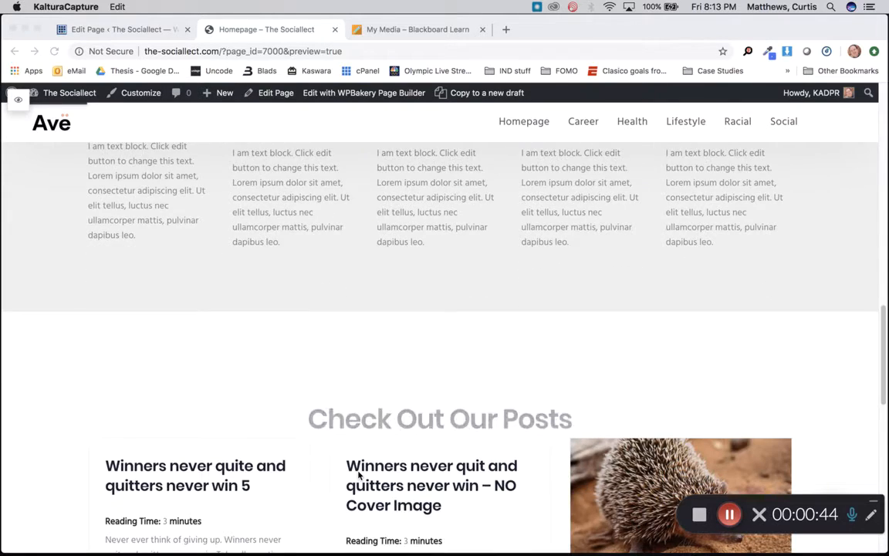
scroll(358, 475, down, 2)
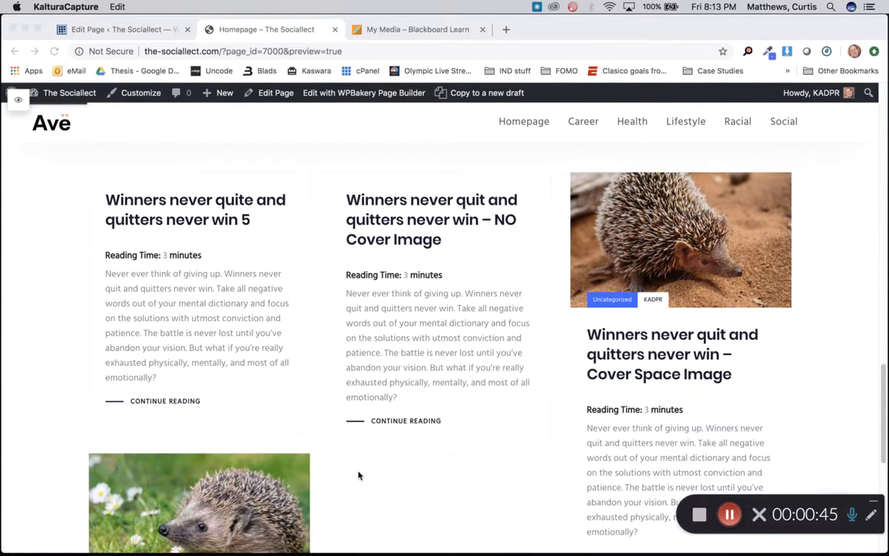
scroll(358, 476, down, 2)
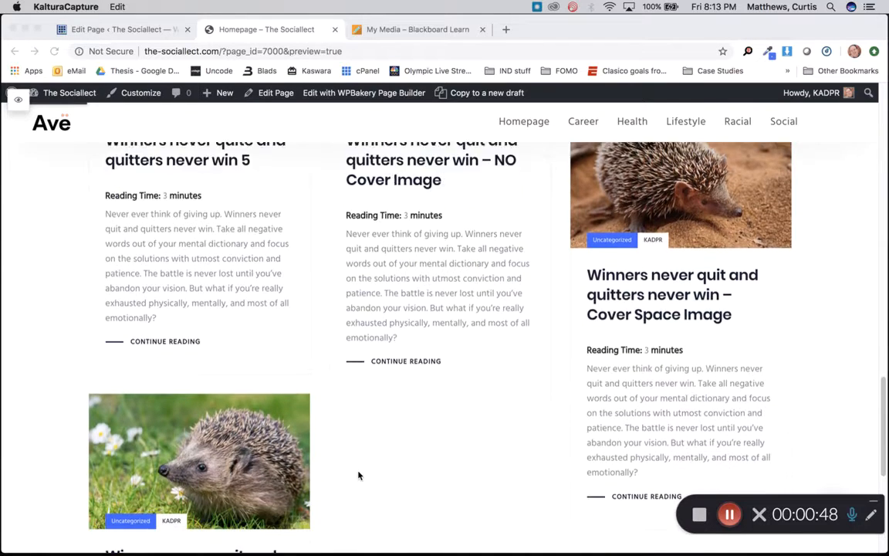
scroll(358, 476, down, 1)
scroll(358, 475, up, 3)
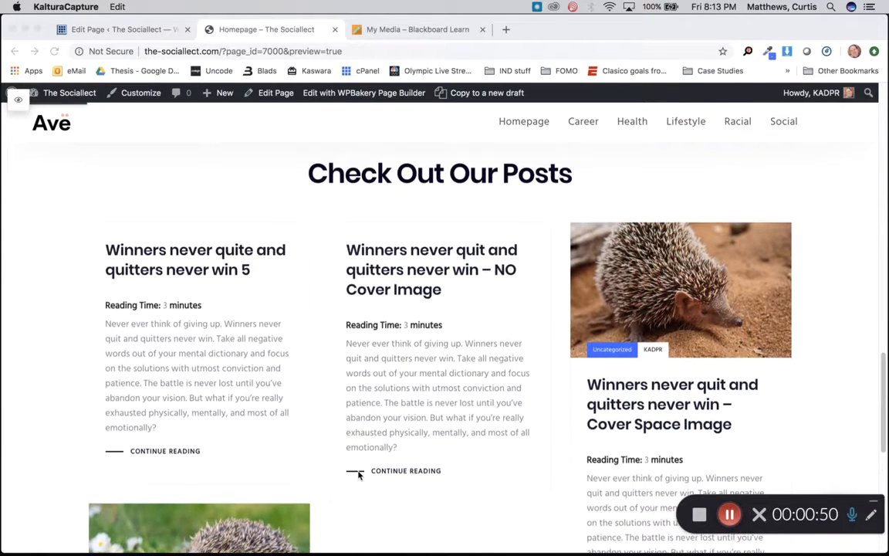
scroll(358, 476, up, 1)
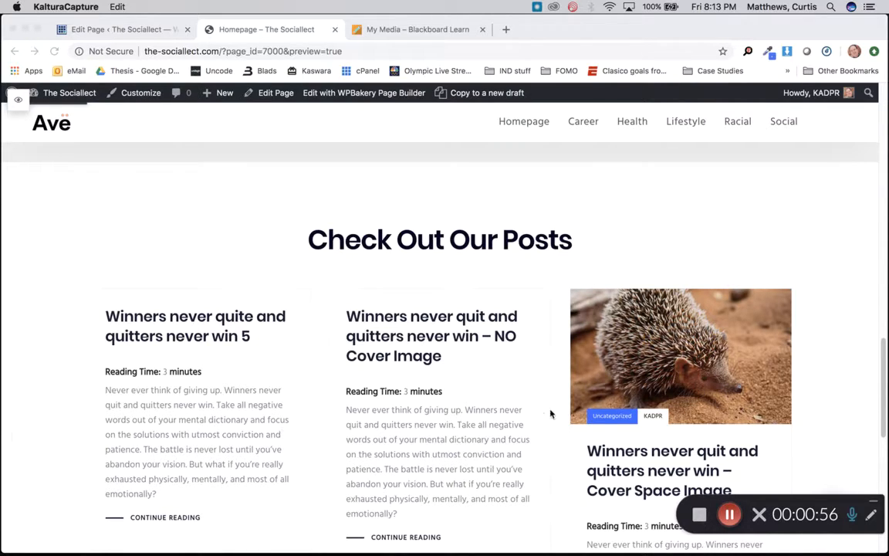
scroll(387, 373, up, 15)
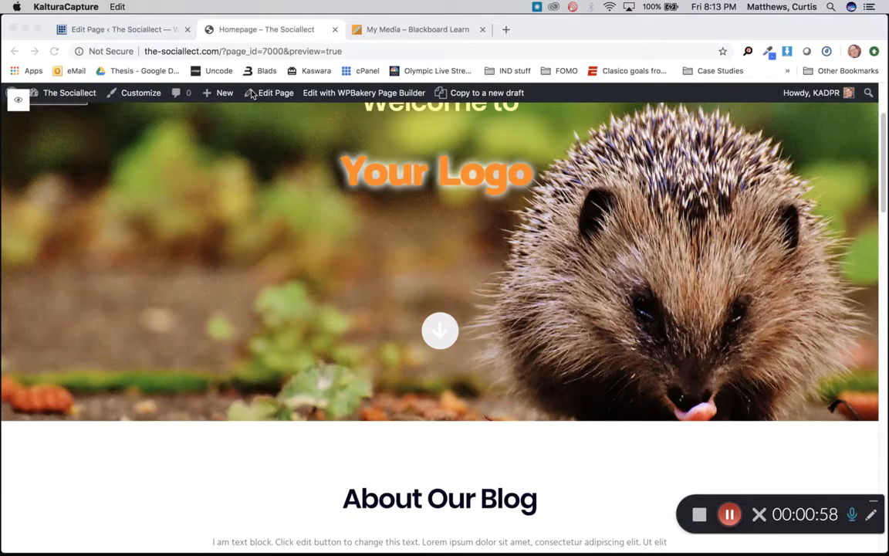
Switch to the page-editing browser tab and load the site's root address, the-sociallect.com, there
click(116, 29)
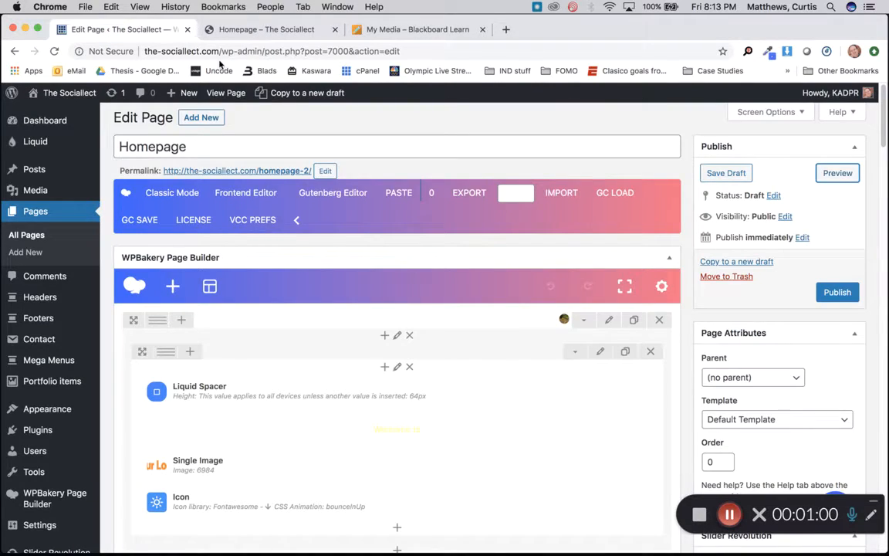
click(223, 51)
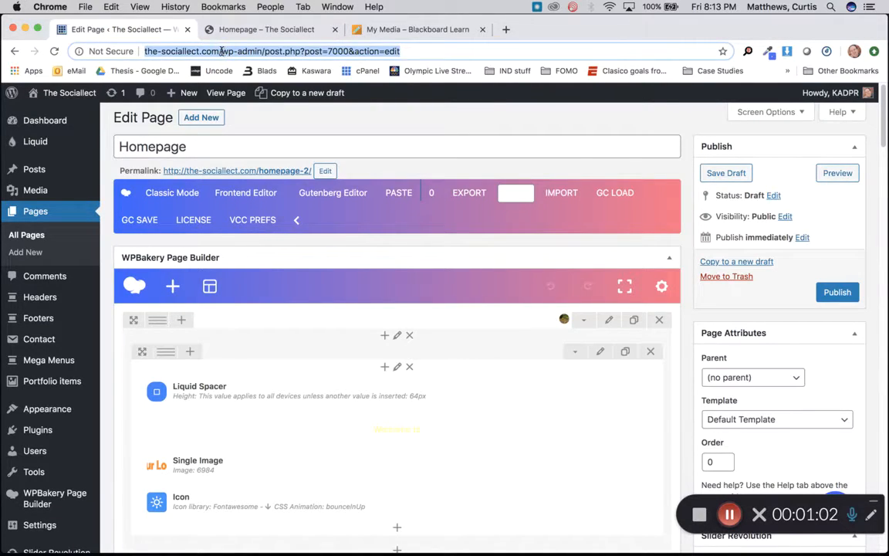
click(222, 52)
drag(224, 52, 446, 71)
key(BackSpace)
key(Return)
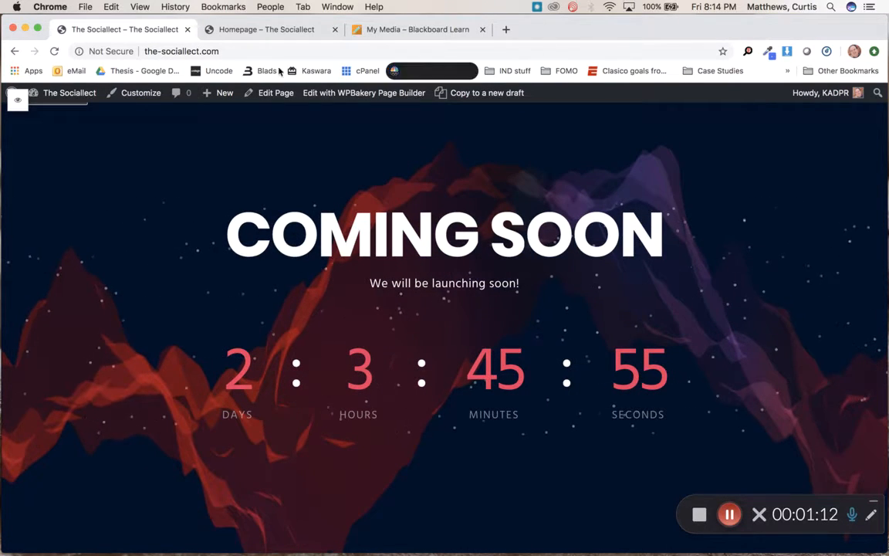
Go to the WordPress admin login at the-sociallect.com/wp-admin
click(250, 51)
click(250, 51)
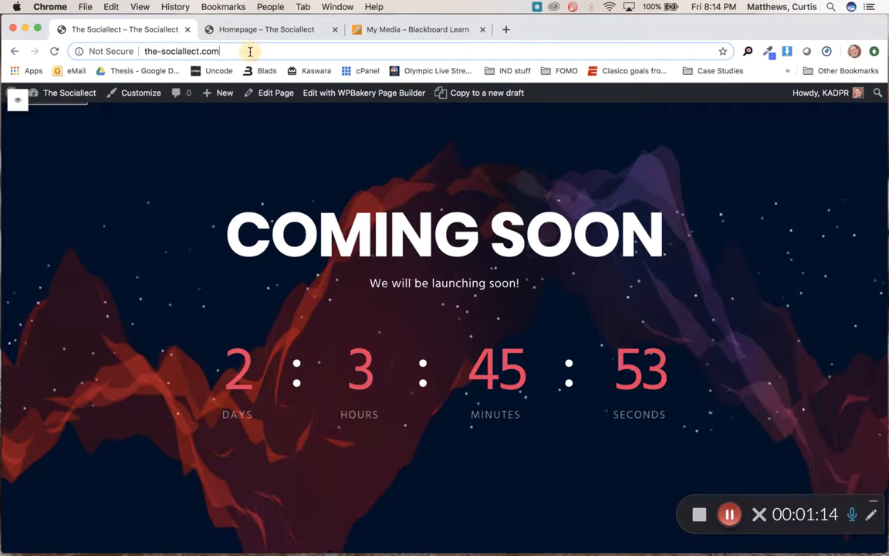
text(/)
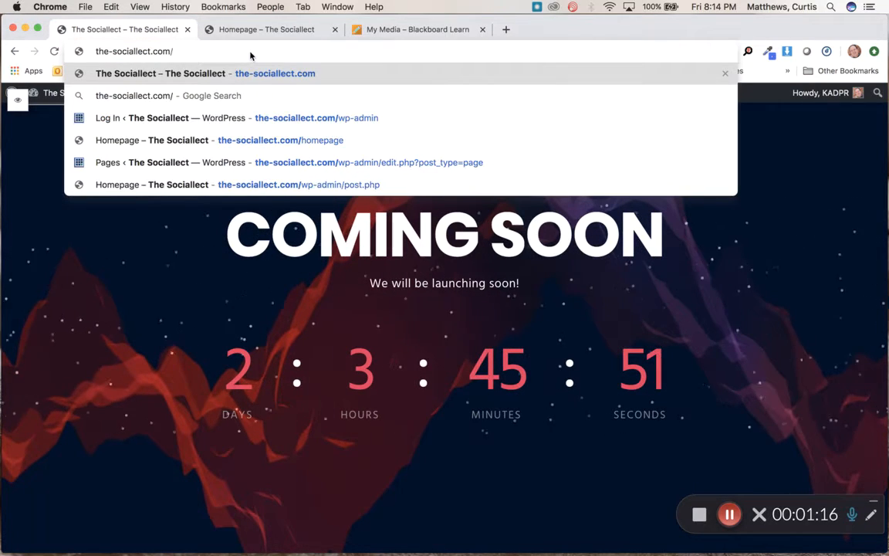
text(wp-admin)
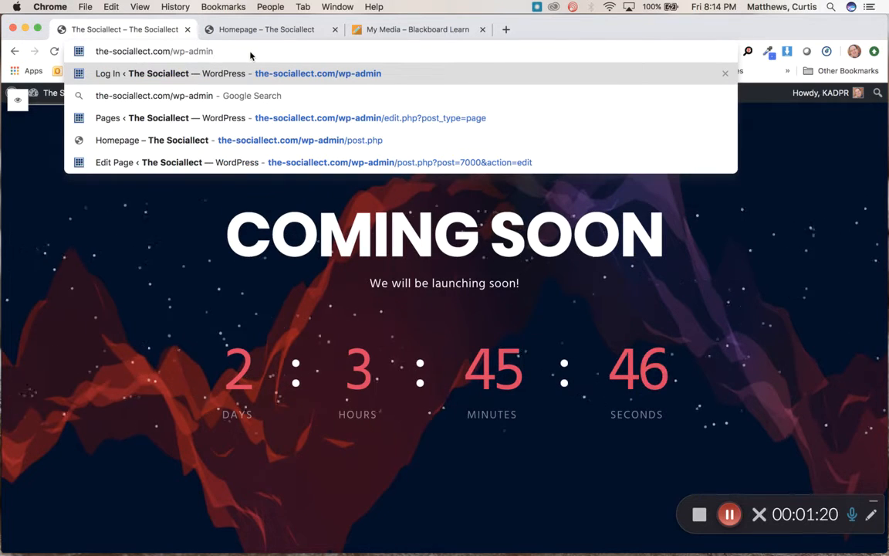
key(Return)
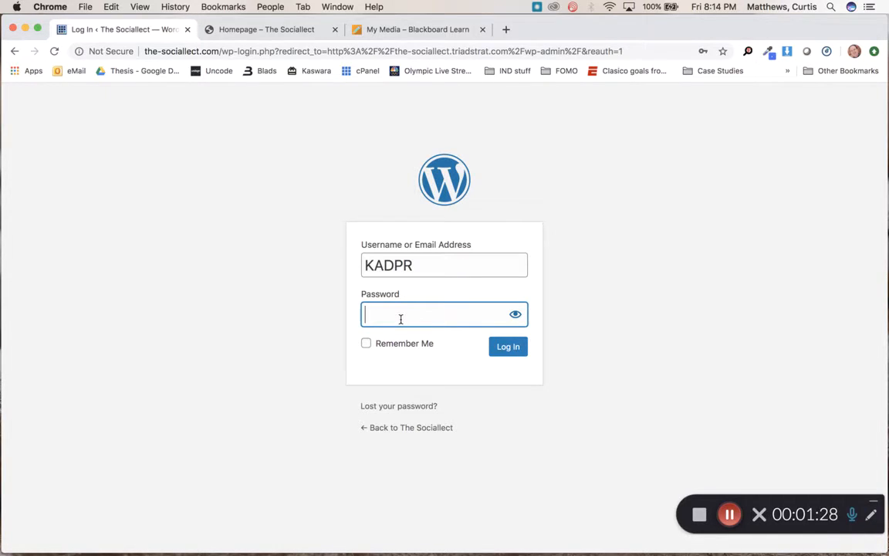
Enter the account password and log in to the WordPress dashboard
text(*******)
click(417, 348)
click(508, 349)
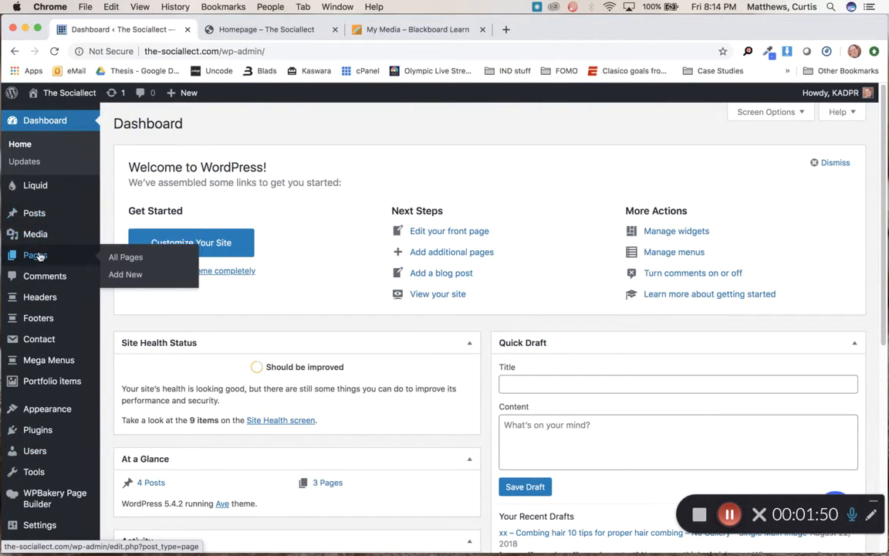
List all of the site's pages and open the Homepage draft for editing
click(126, 258)
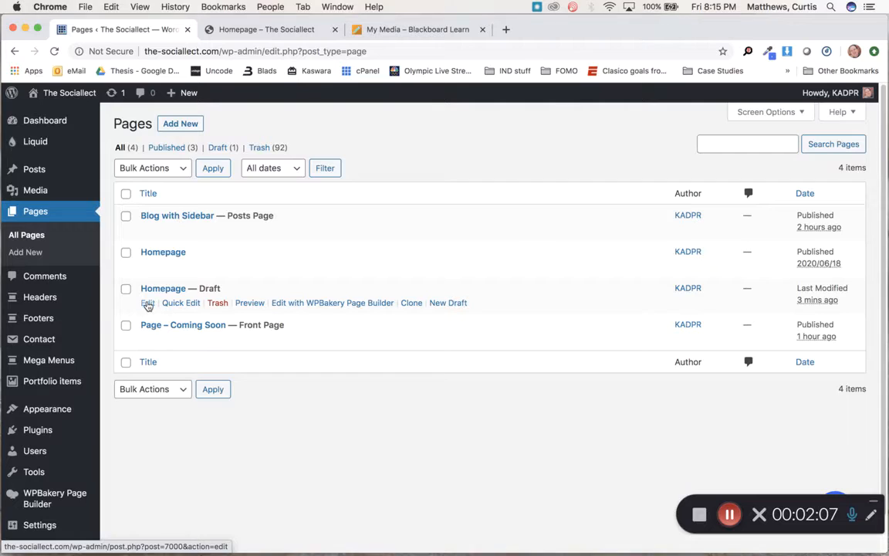
click(147, 304)
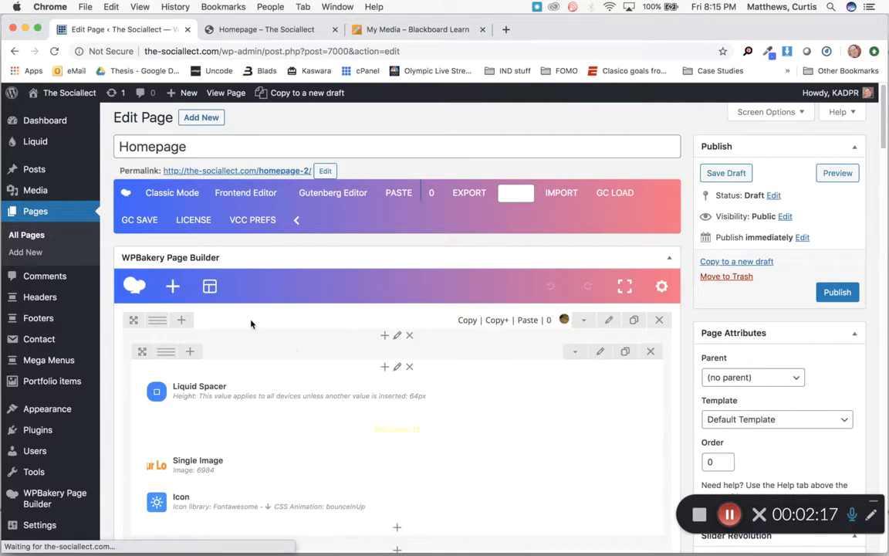
Examine the draft's WPBakery rows from the hero section down to Check Out Our Posts, comparing them with the preview
scroll(304, 338, down, 1)
scroll(304, 337, down, 4)
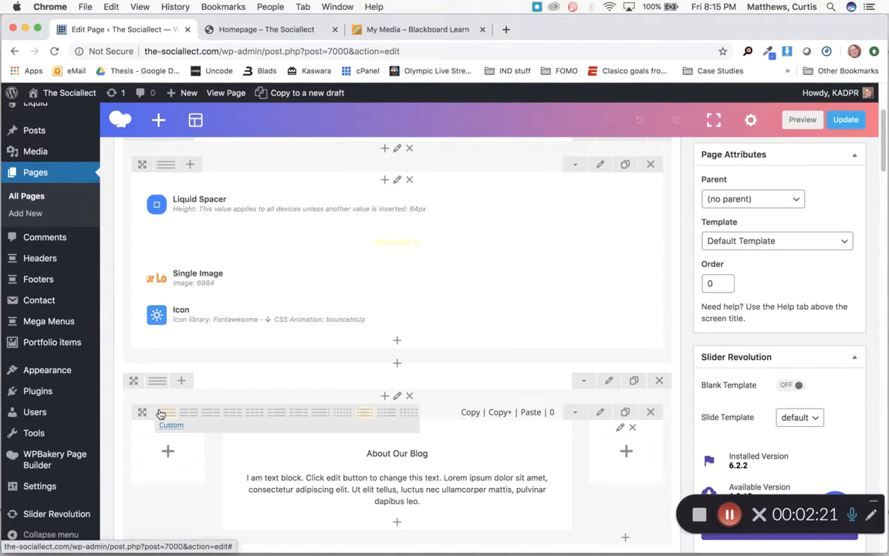
scroll(293, 430, down, 2)
scroll(292, 430, down, 4)
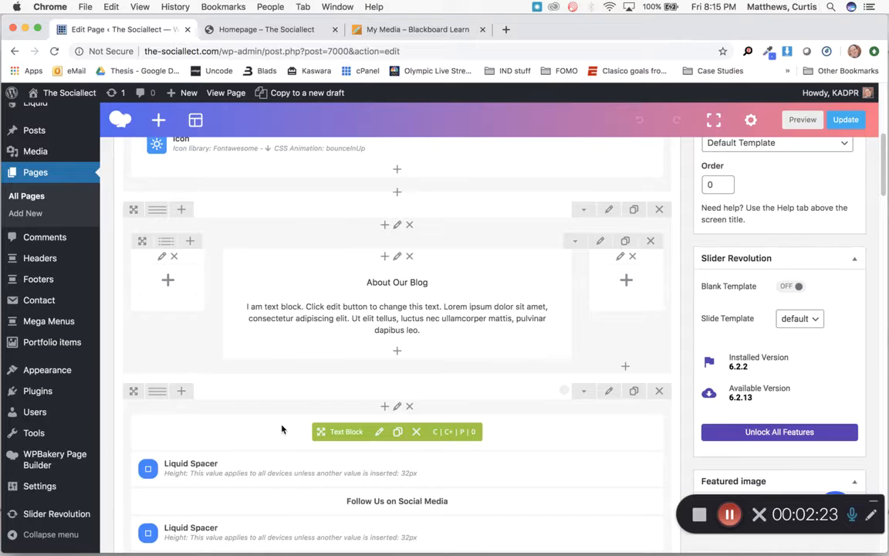
scroll(284, 429, up, 10)
scroll(282, 428, down, 15)
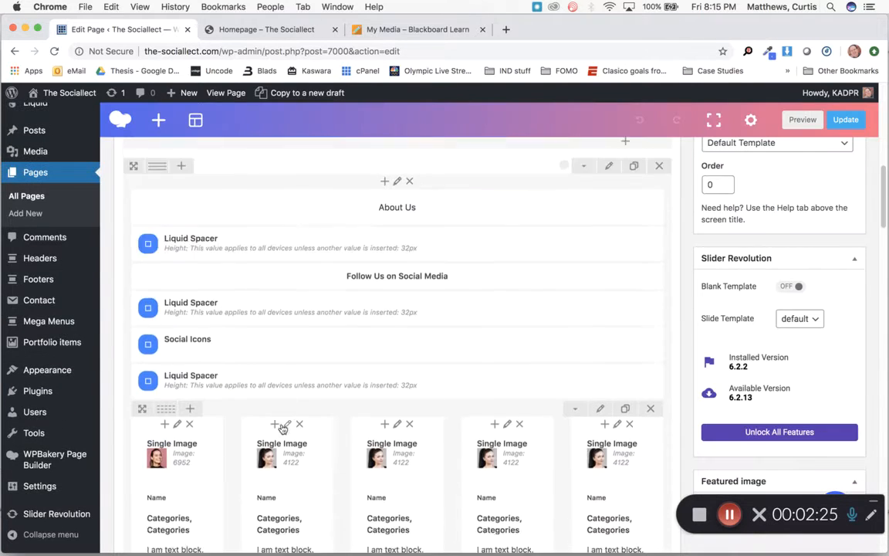
scroll(282, 427, up, 4)
scroll(281, 426, up, 10)
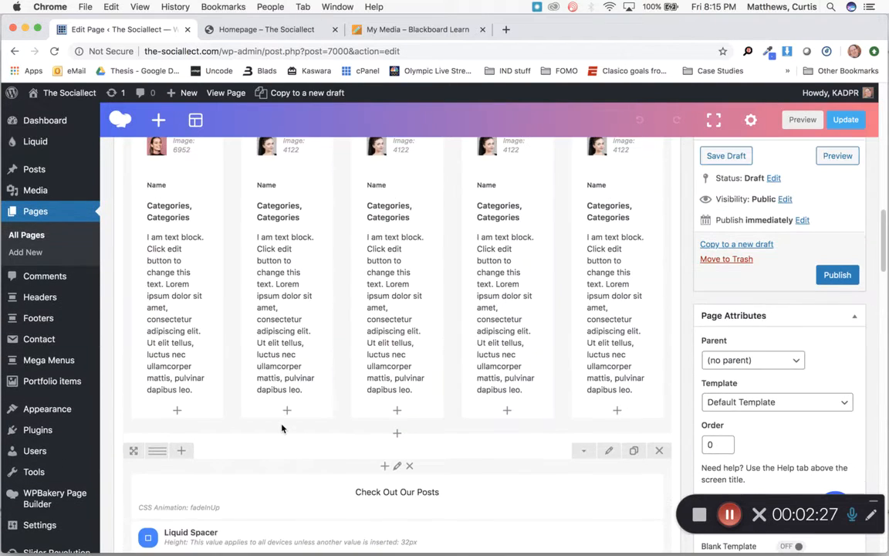
click(282, 30)
click(132, 29)
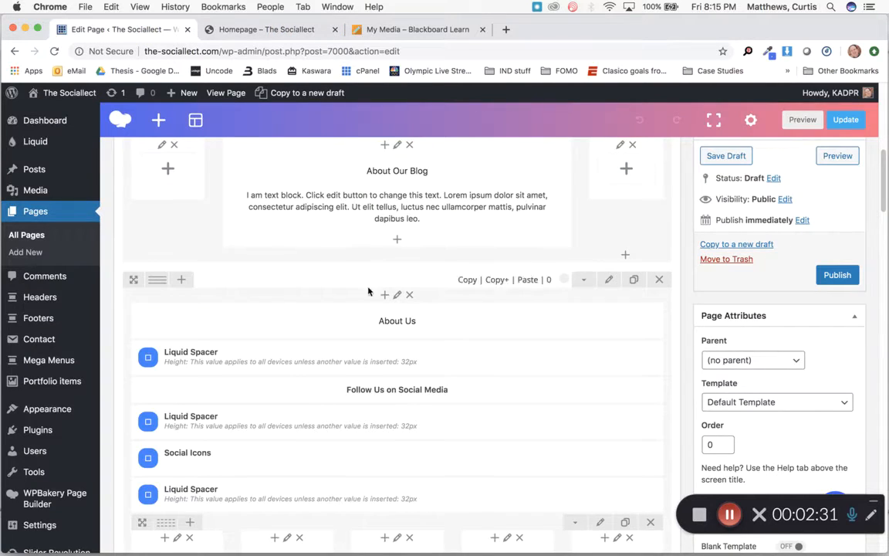
View the draft's shortcode content in Classic Mode and return to the Backend Editor
scroll(367, 293, up, 10)
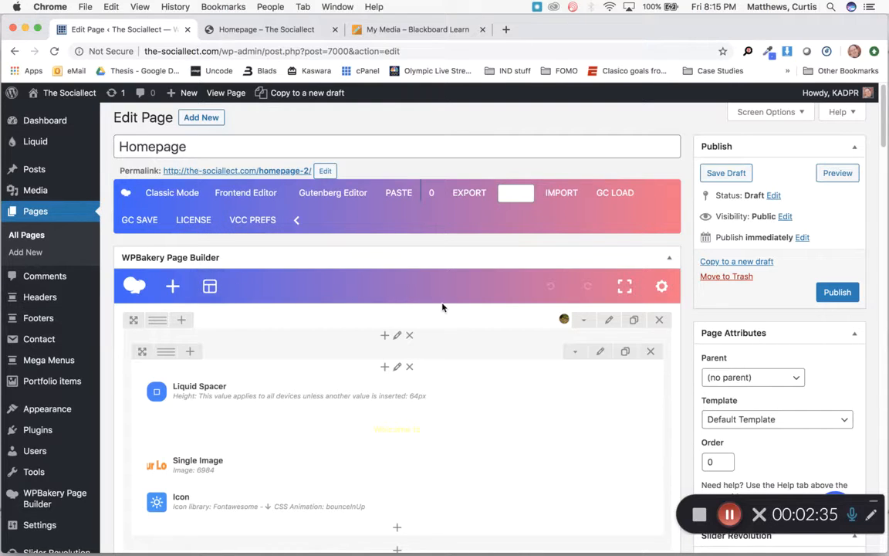
click(175, 194)
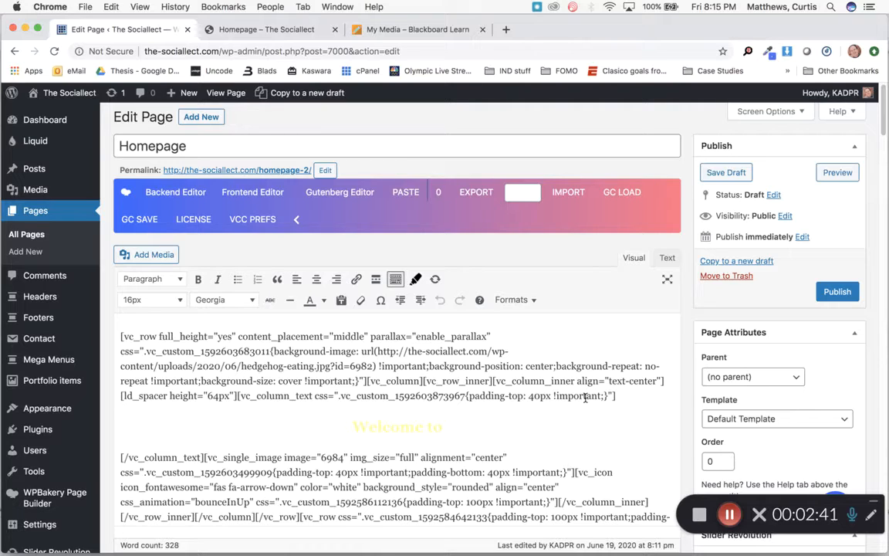
click(179, 195)
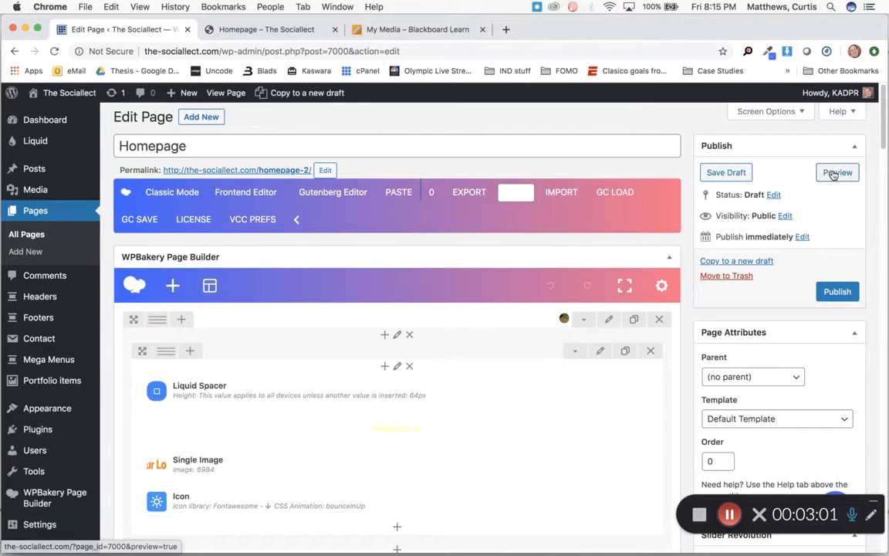
Preview the Homepage draft and return to its editor
click(836, 173)
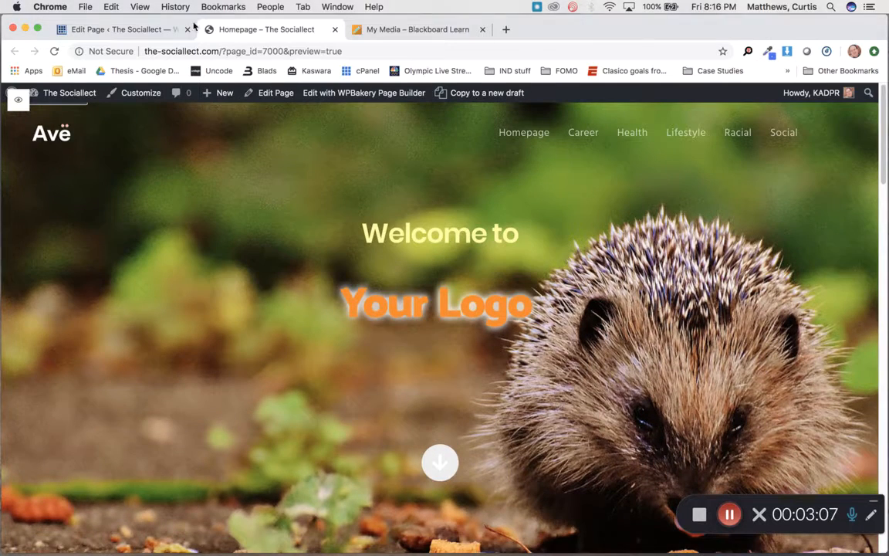
click(124, 31)
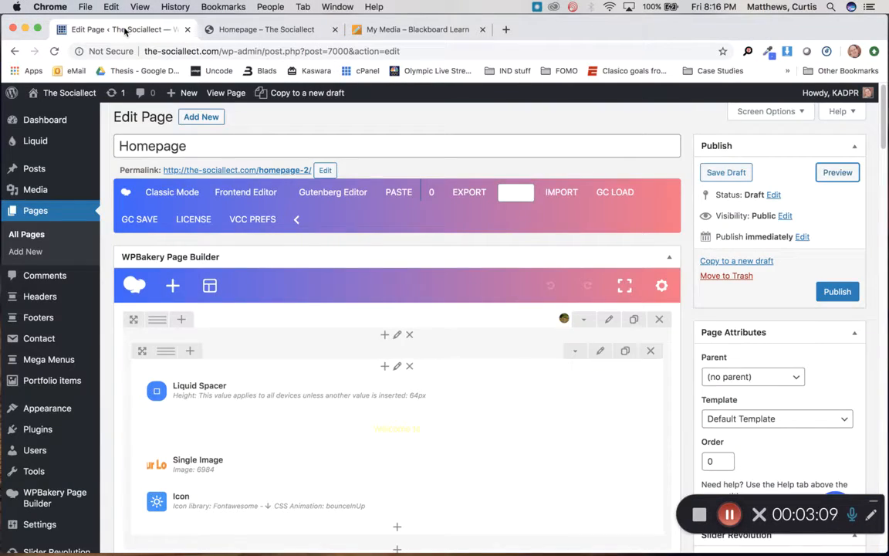
Examine the hero row's spacer, text, image and icon elements, the About Our Blog row and their editing controls
scroll(407, 312, down, 1)
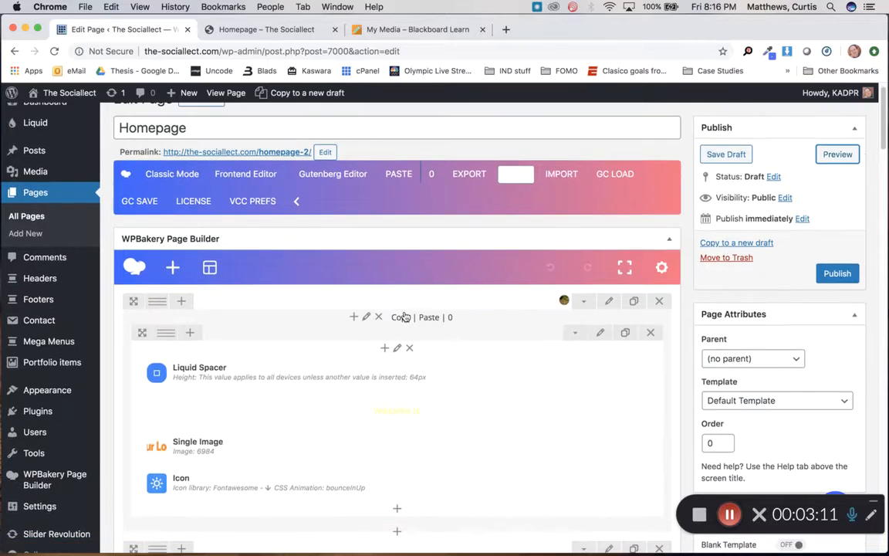
scroll(405, 315, down, 1)
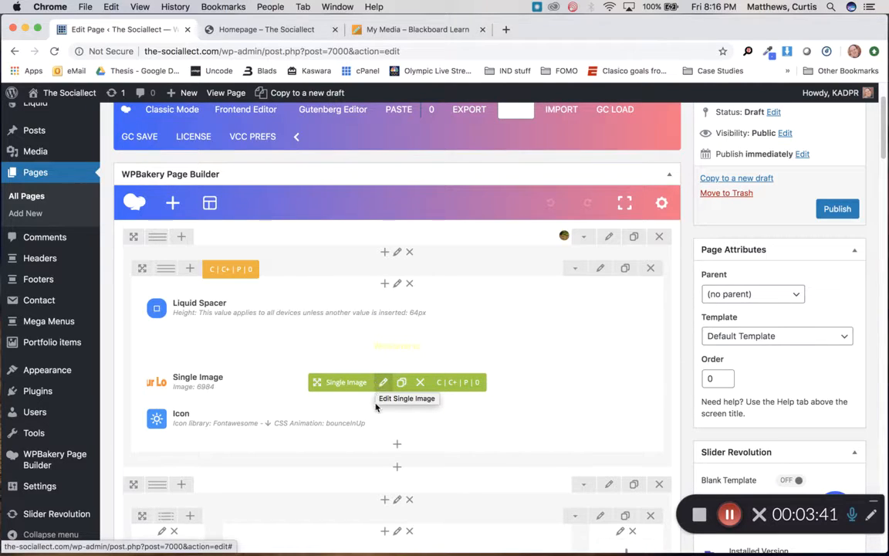
scroll(387, 394, down, 1)
scroll(387, 394, down, 5)
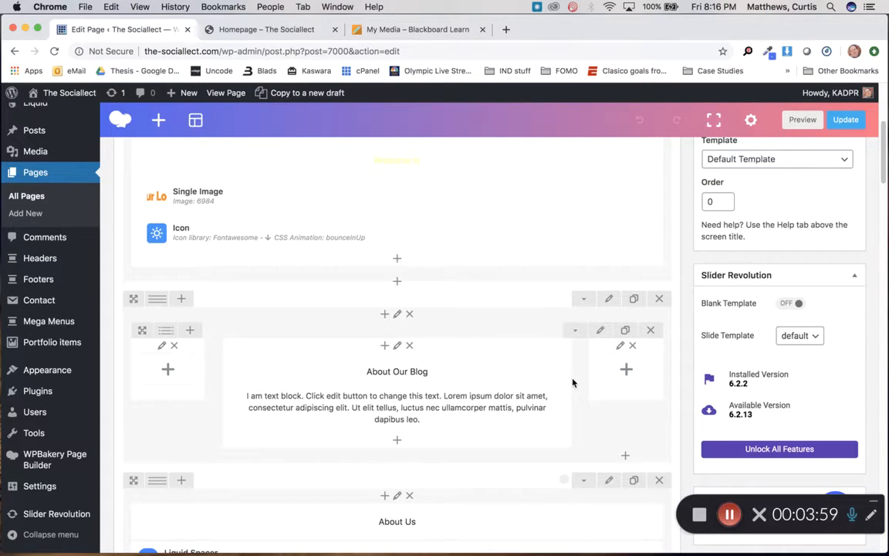
scroll(464, 350, up, 2)
scroll(464, 350, up, 3)
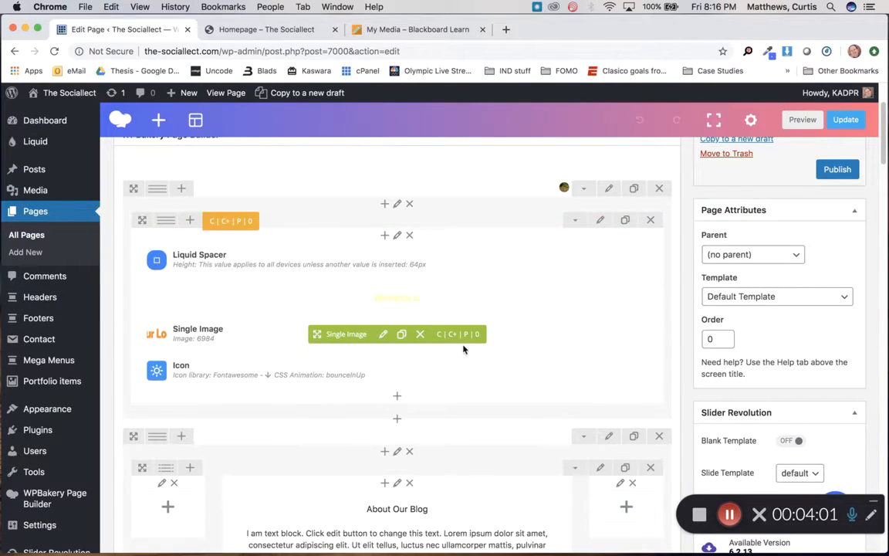
scroll(463, 350, up, 1)
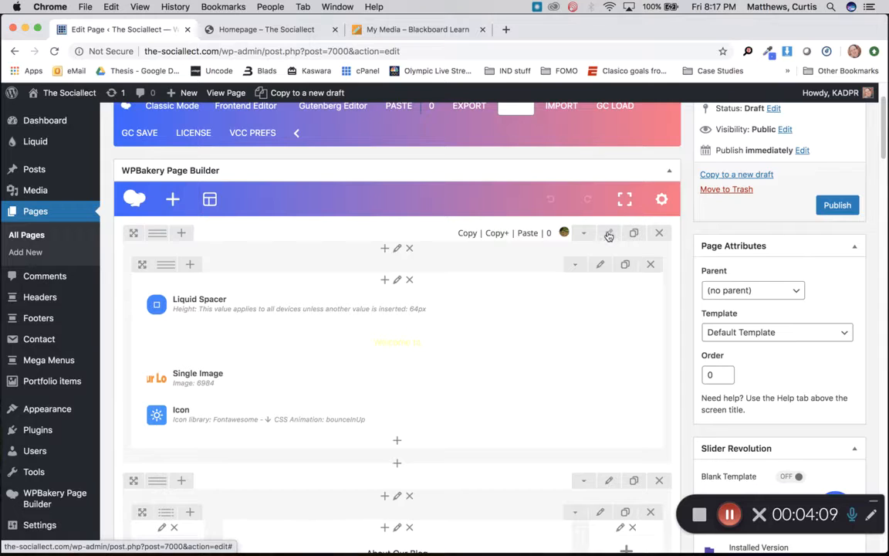
Remove the hero row's background image in its design options and open the media library for a replacement
click(608, 234)
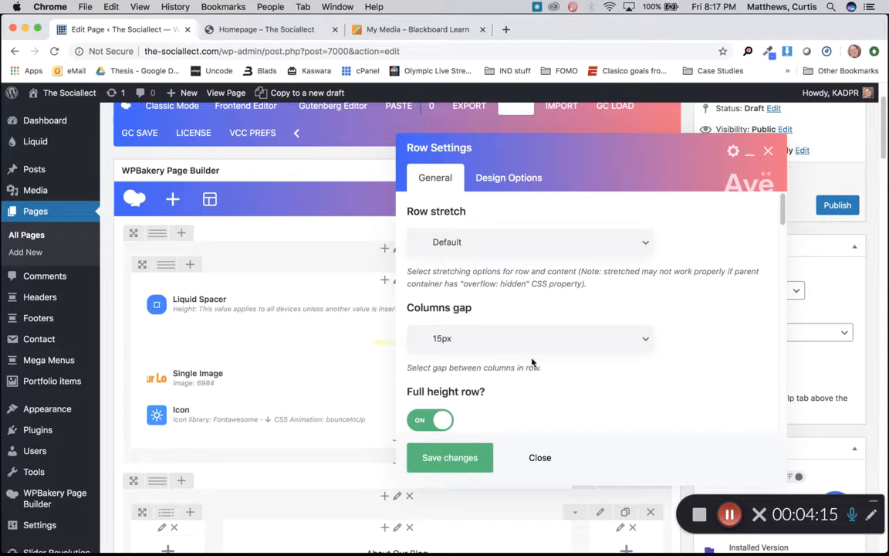
scroll(531, 361, down, 5)
scroll(531, 361, up, 5)
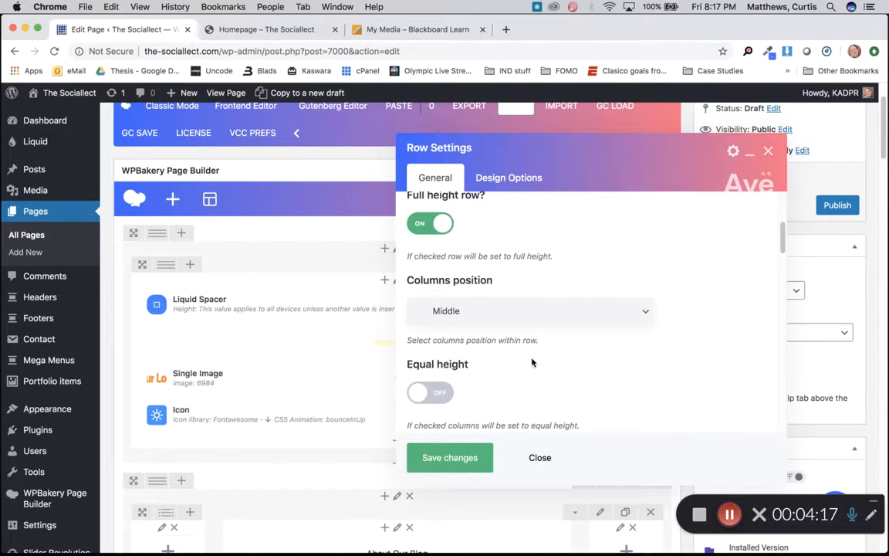
click(510, 181)
scroll(611, 343, down, 3)
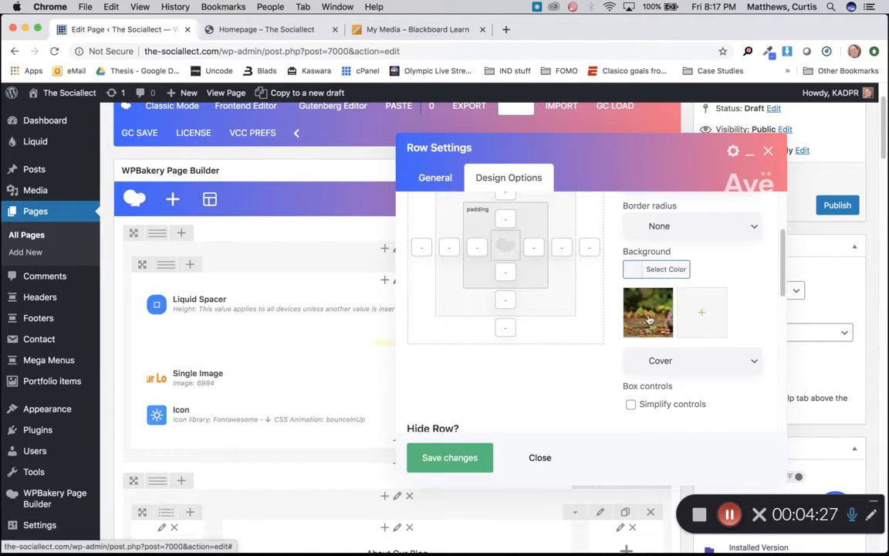
click(647, 317)
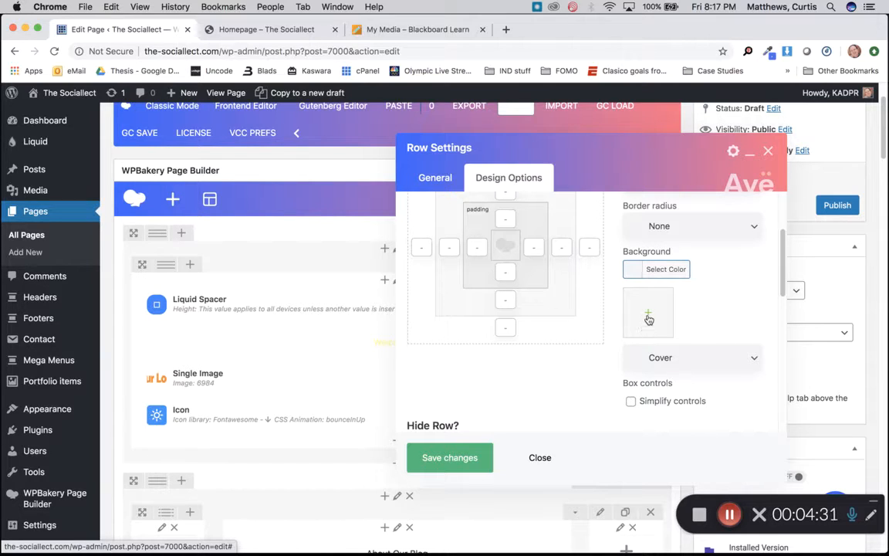
click(649, 316)
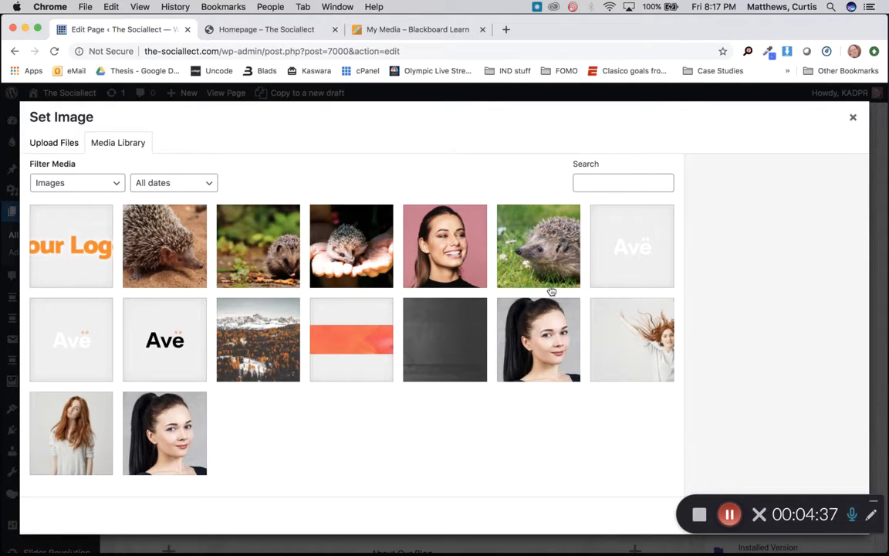
click(54, 145)
click(456, 325)
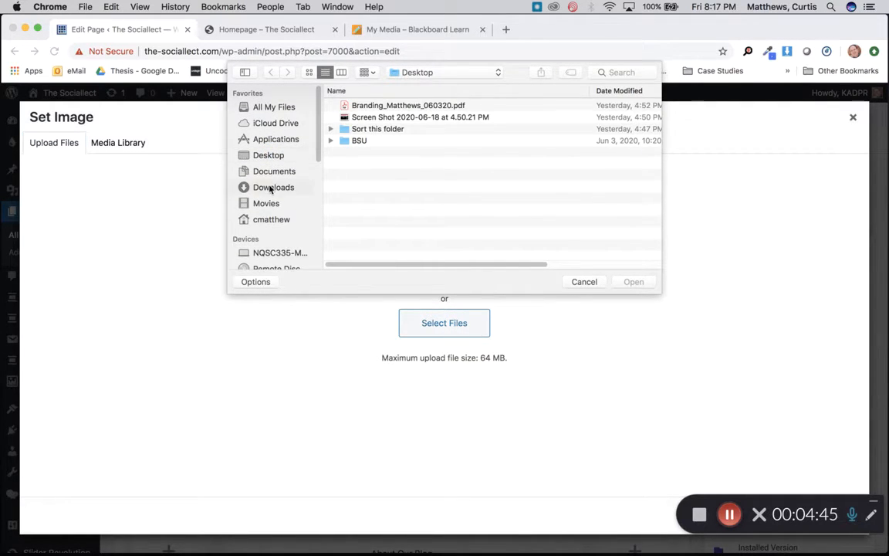
click(270, 187)
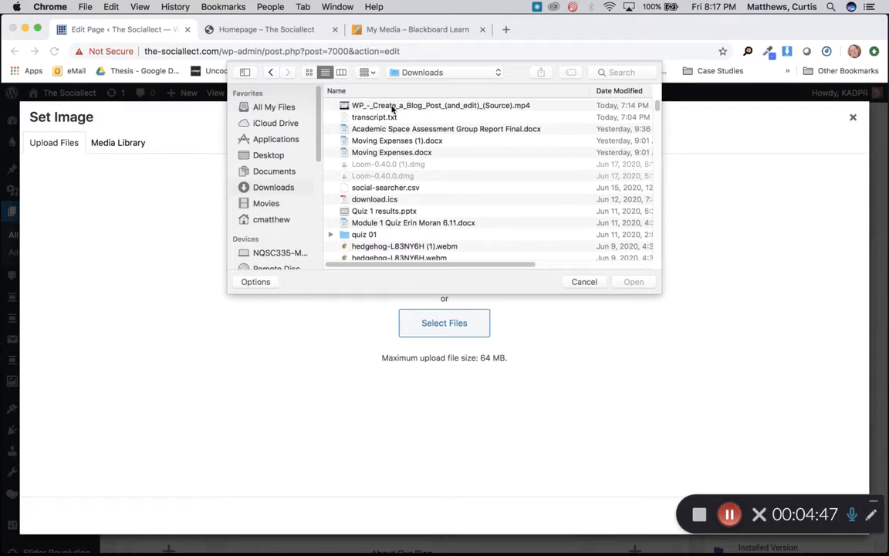
click(262, 156)
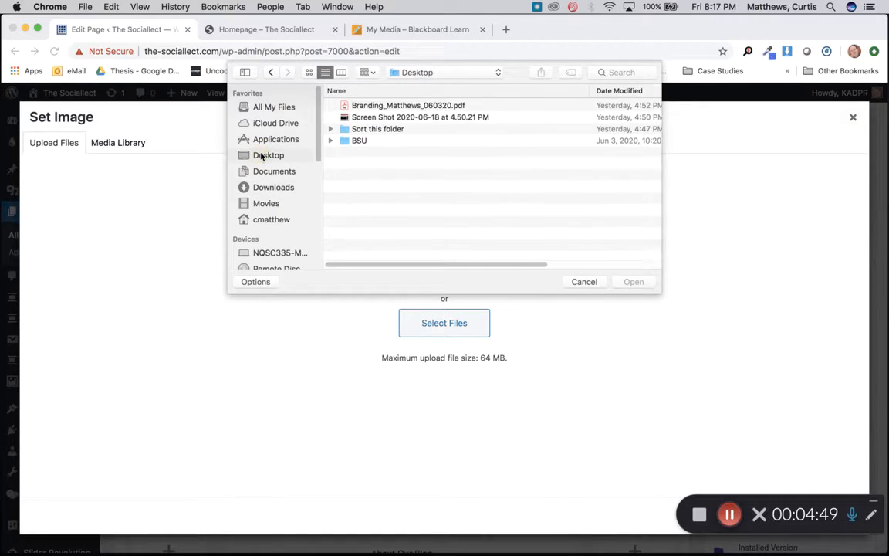
click(583, 282)
click(118, 143)
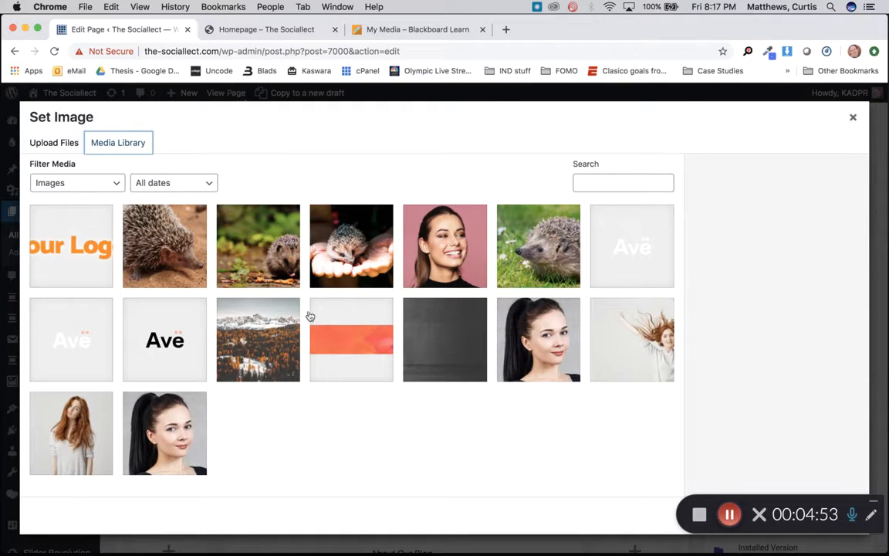
Set the snowy mountain and orange forest photo as the hero row's background and save the row settings
click(259, 330)
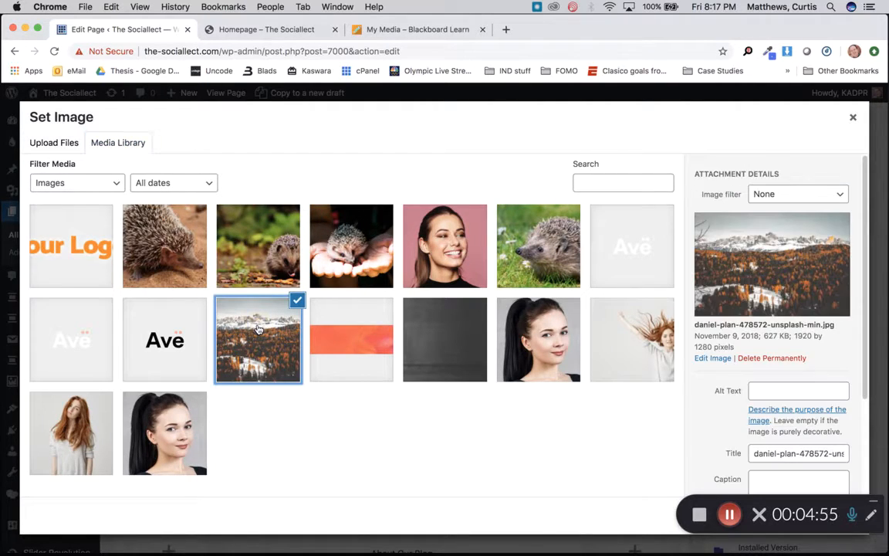
click(722, 510)
drag(710, 504, 557, 458)
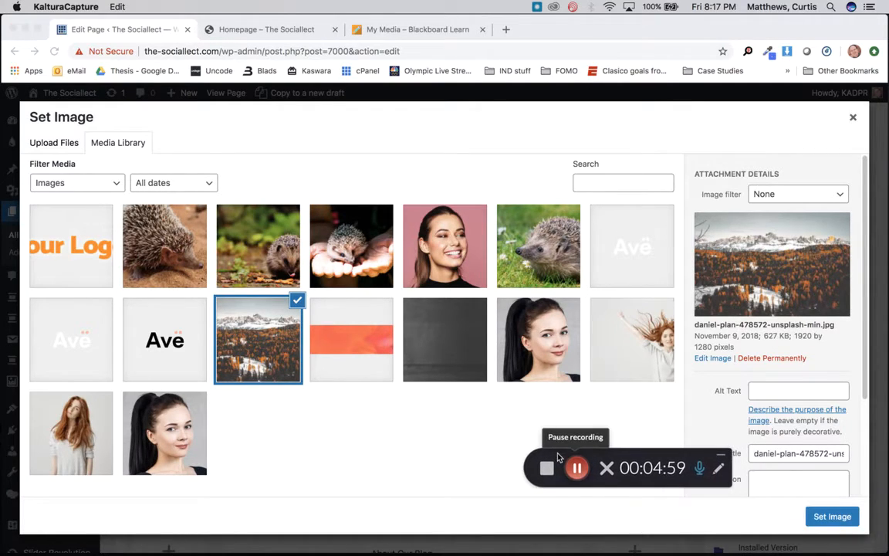
click(833, 517)
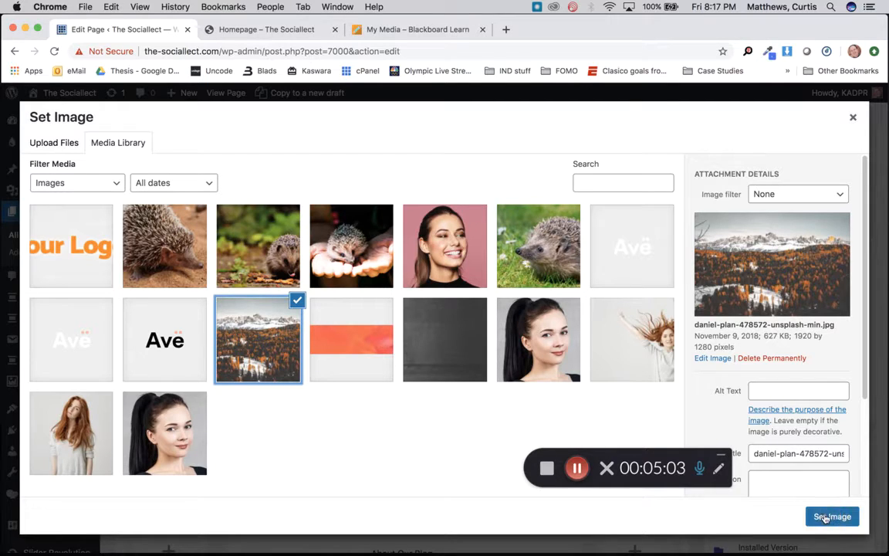
click(833, 517)
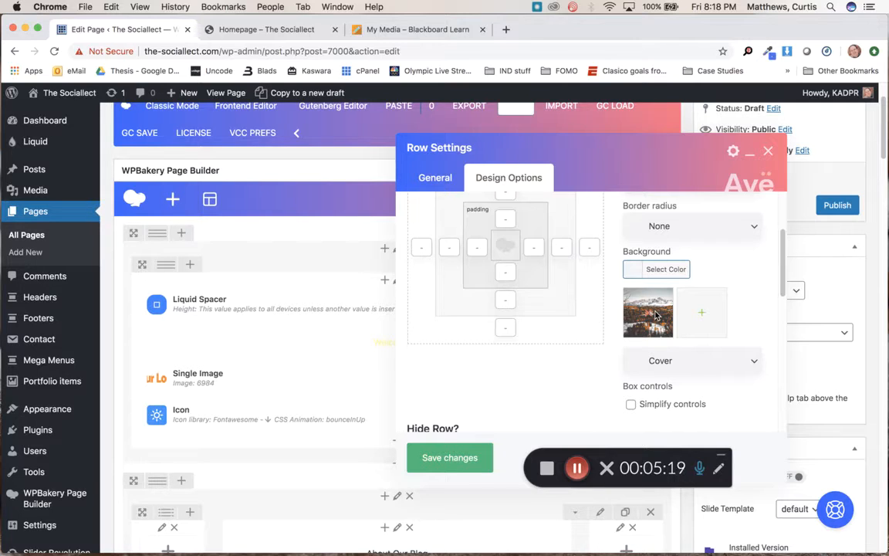
click(429, 457)
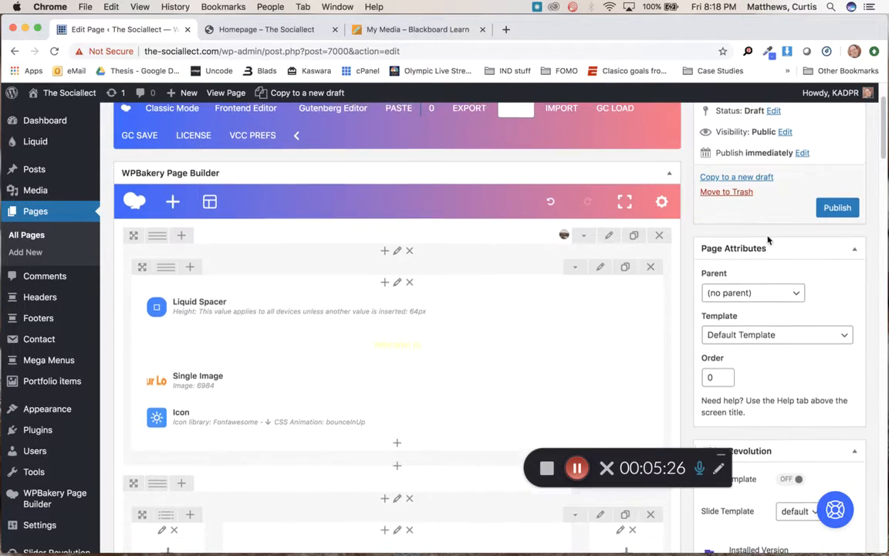
Preview the Homepage draft with its new hero background and return to the page editor
scroll(768, 240, up, 1)
scroll(734, 246, up, 1)
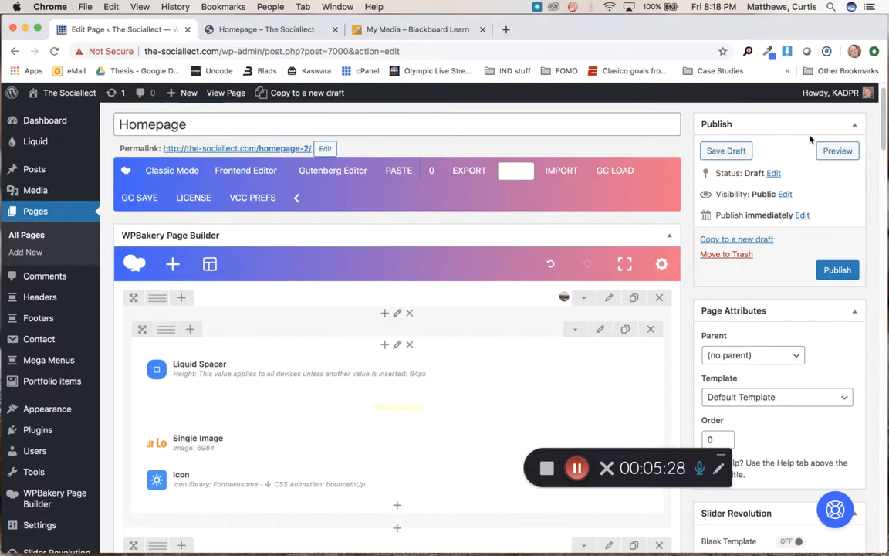
click(837, 134)
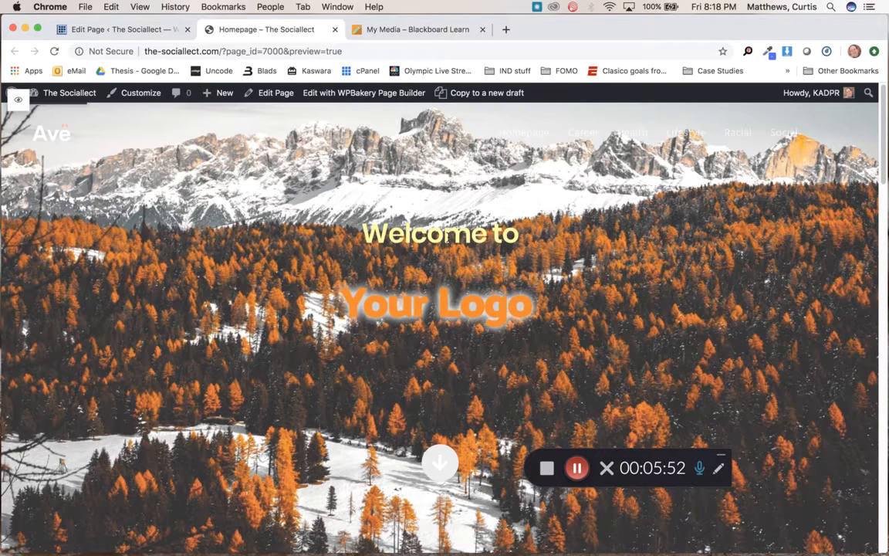
click(128, 30)
Select the "Welcome to" heading in the hero row's text block and colour it light blue
scroll(386, 290, down, 2)
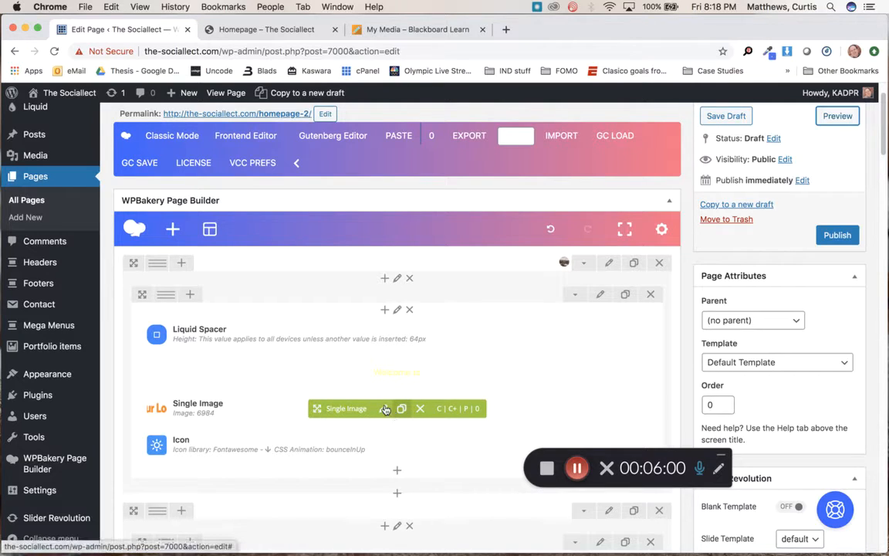
mouse_move(385, 370)
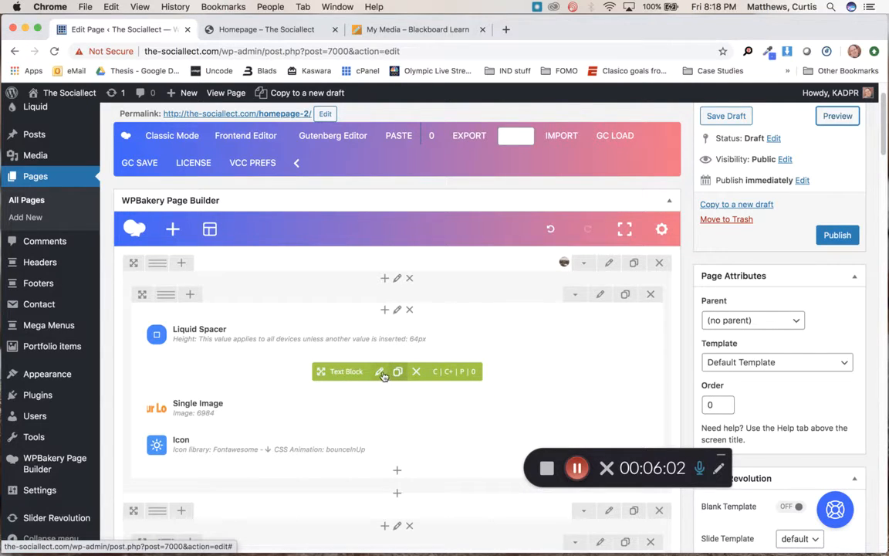
click(380, 372)
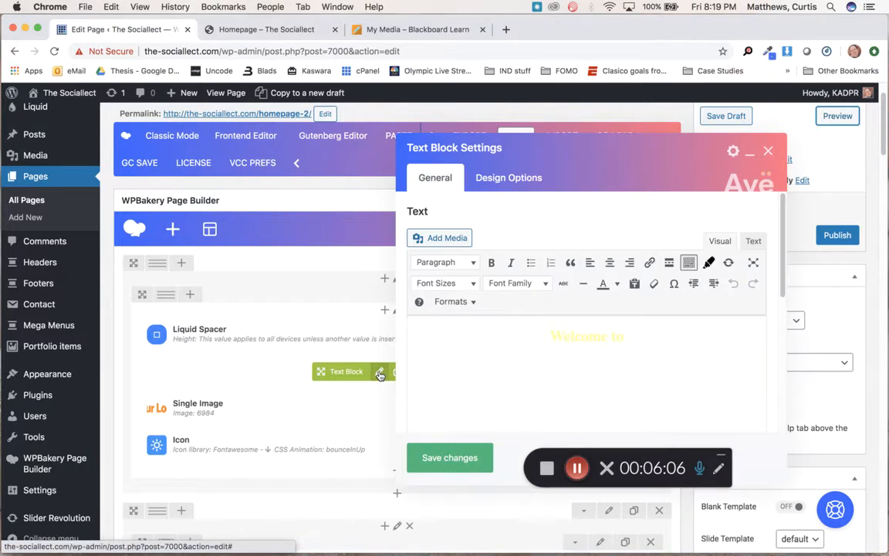
drag(658, 338, 512, 332)
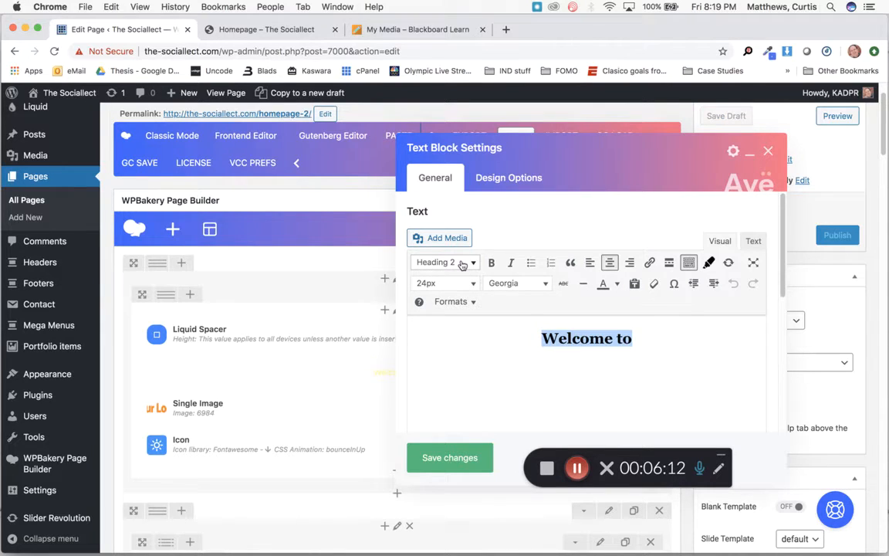
click(617, 284)
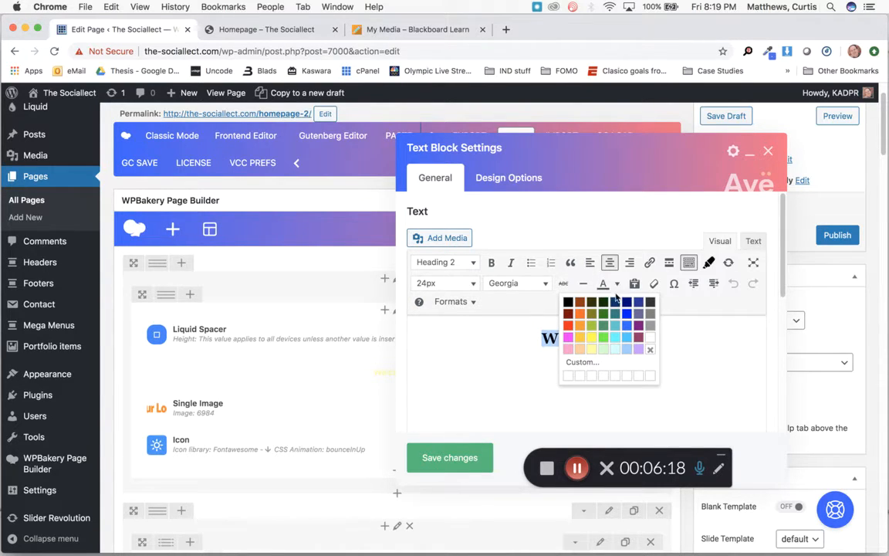
click(626, 340)
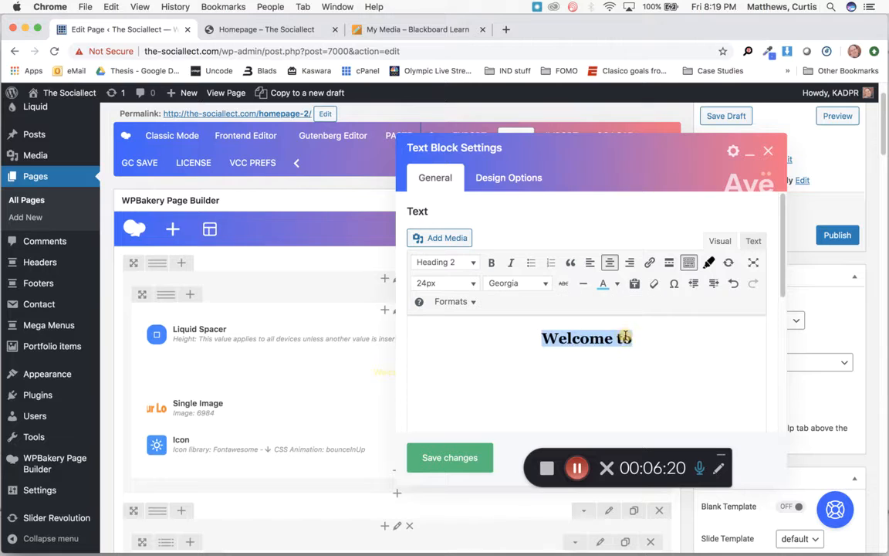
Apply the custom green text color #78d12a to the "Welcome to" heading
click(618, 284)
click(582, 361)
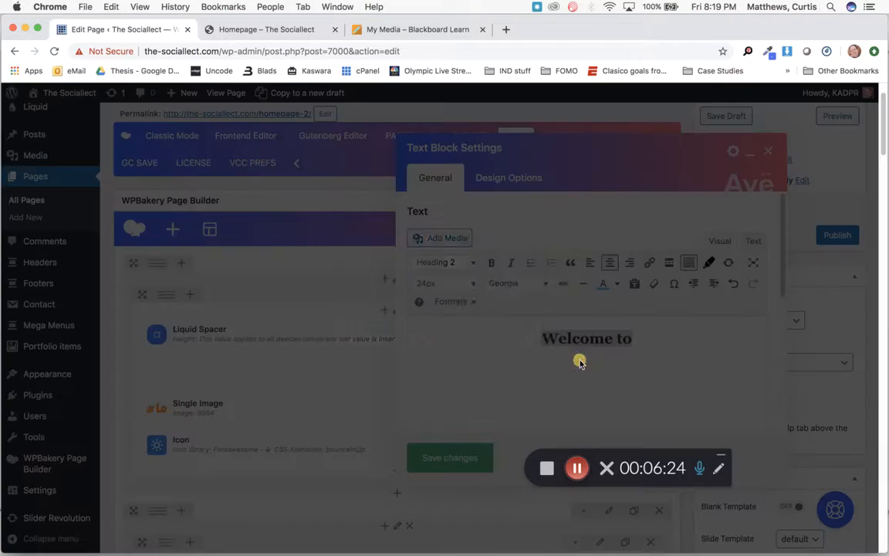
drag(469, 312, 464, 271)
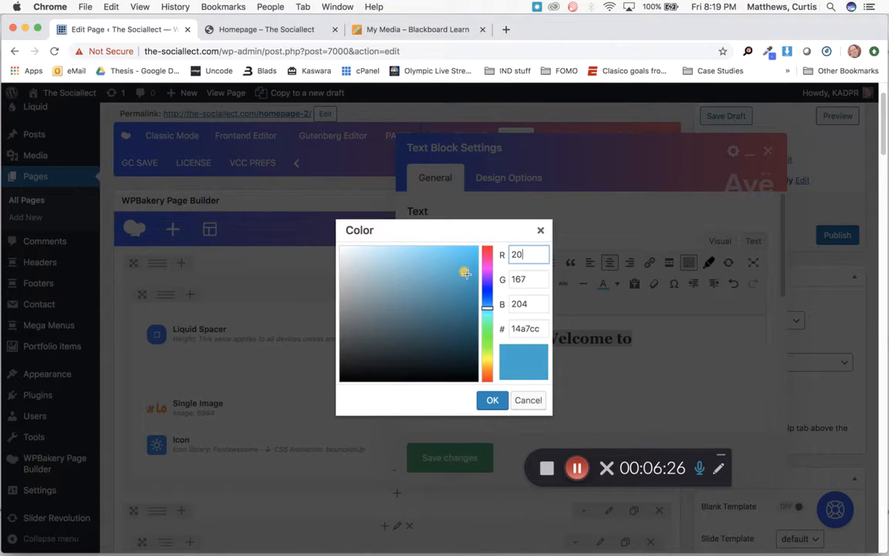
click(487, 304)
drag(487, 305, 491, 350)
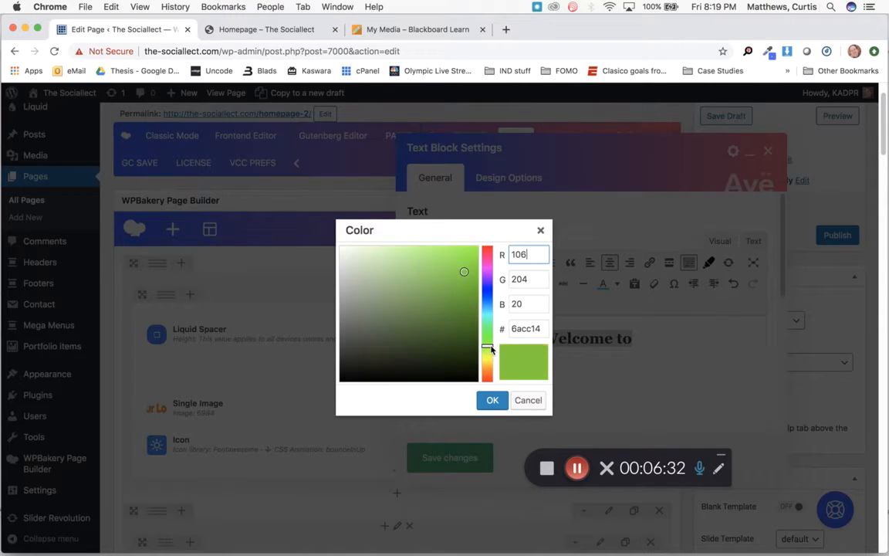
drag(462, 271, 451, 269)
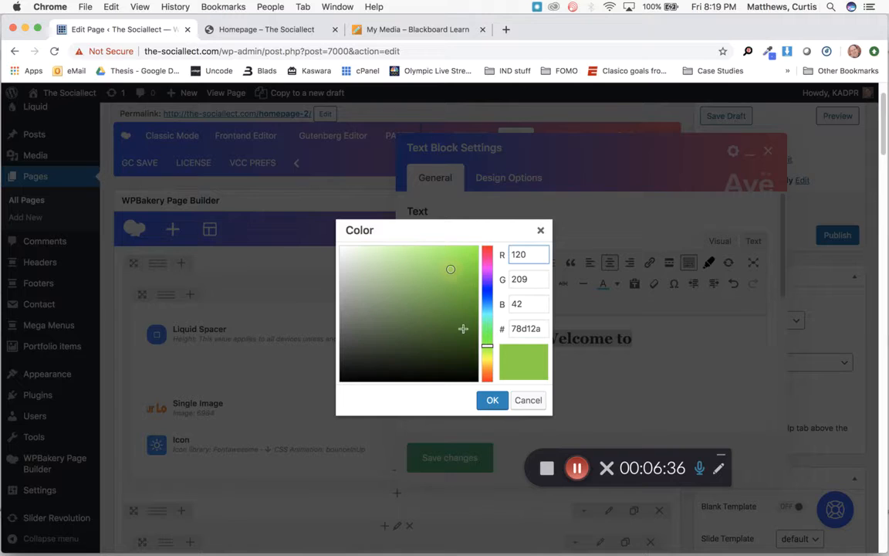
click(492, 400)
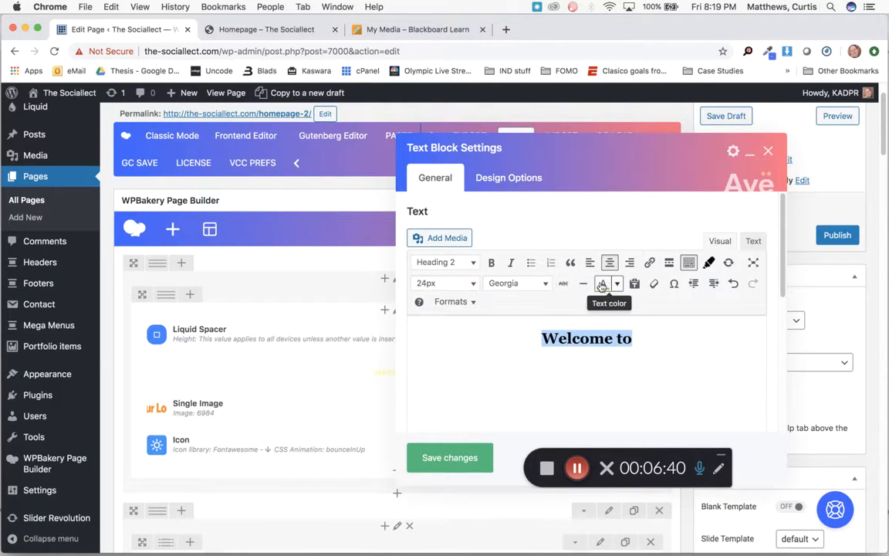
Hide and restore the text editor's additional formatting controls, and save the text block's changes
click(689, 262)
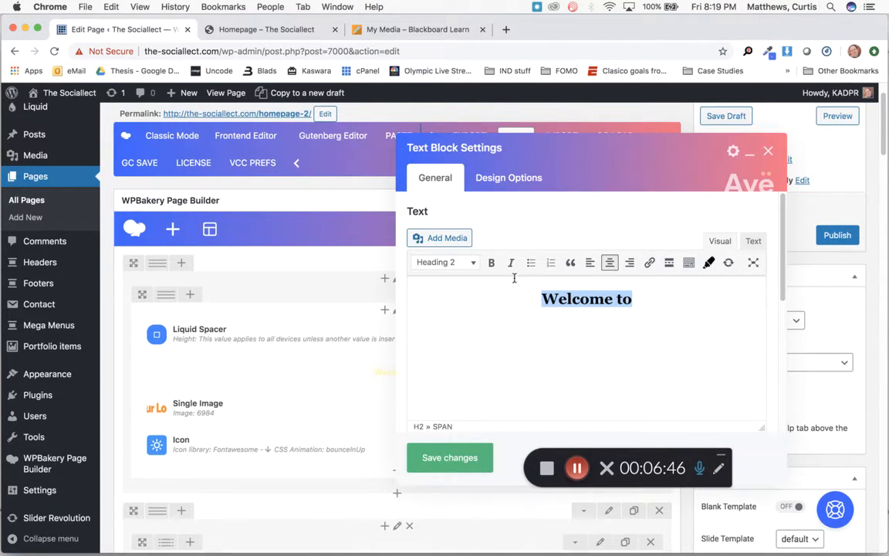
click(689, 263)
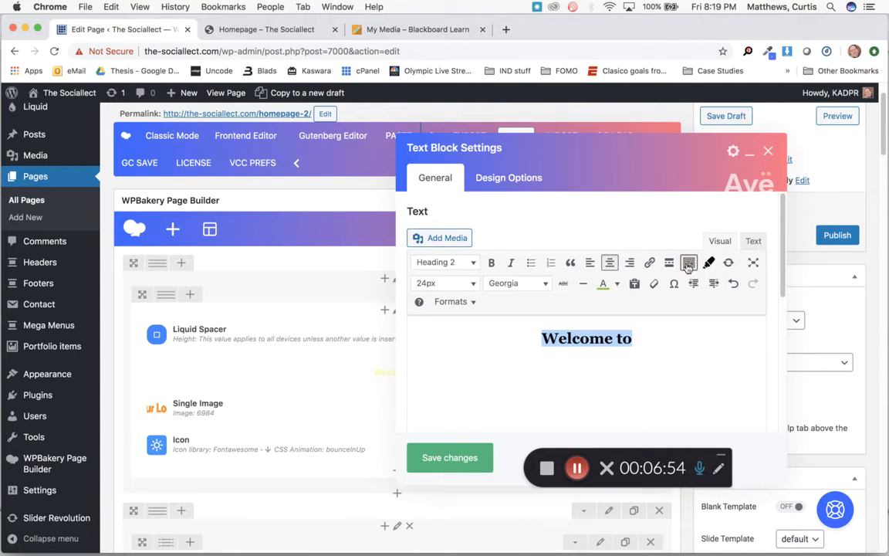
click(618, 286)
click(624, 321)
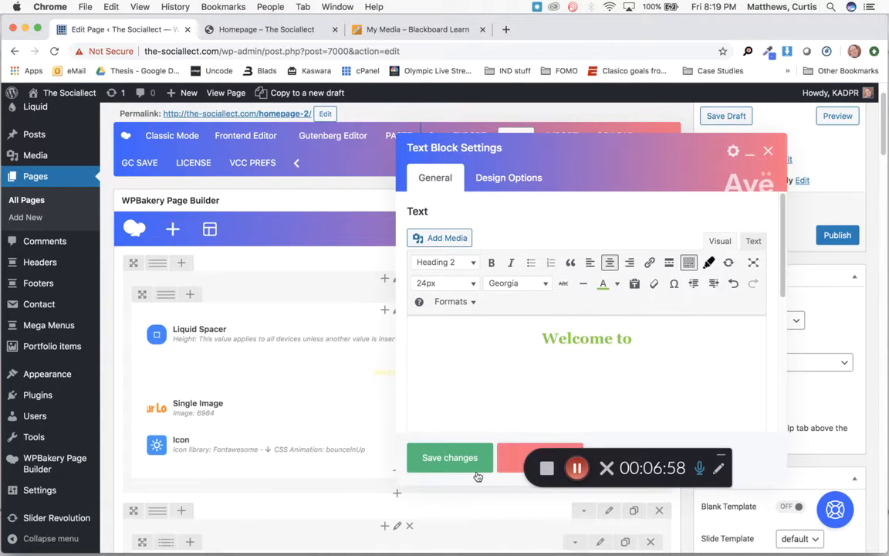
click(441, 461)
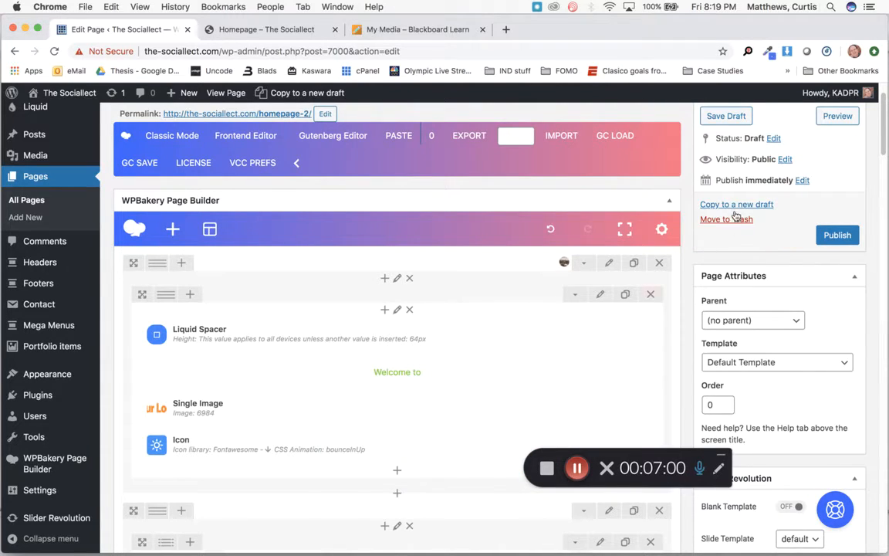
Open the settings of the hero row's Single Image and bring up the image chooser to replace its logo
scroll(466, 365, down, 1)
scroll(466, 364, down, 1)
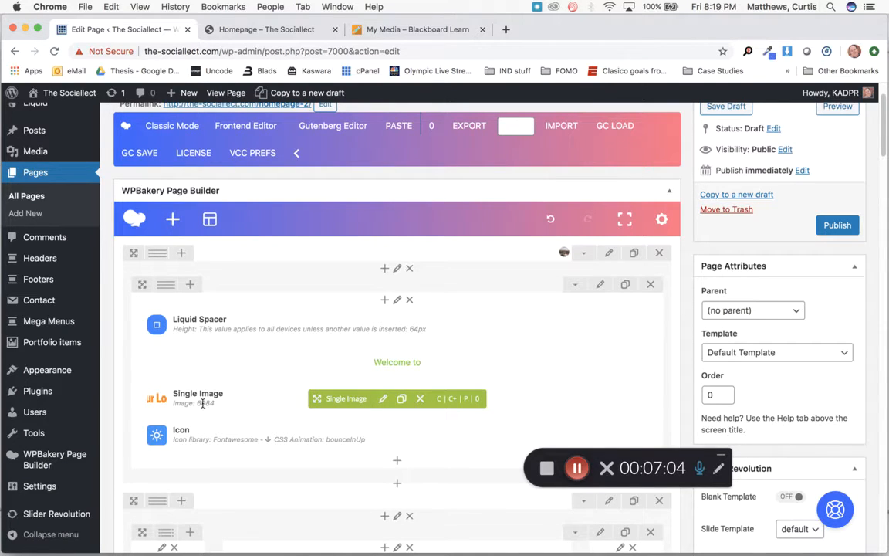
click(383, 399)
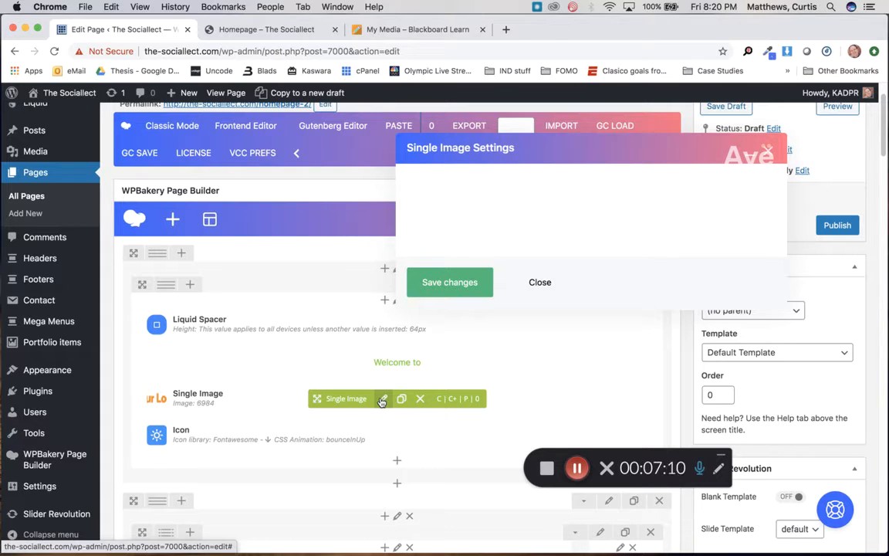
scroll(521, 396, down, 2)
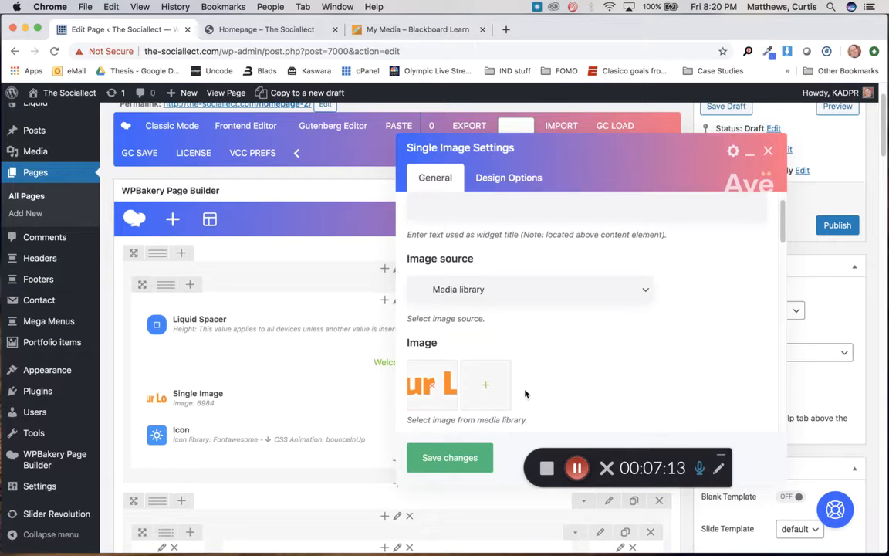
click(431, 385)
click(432, 386)
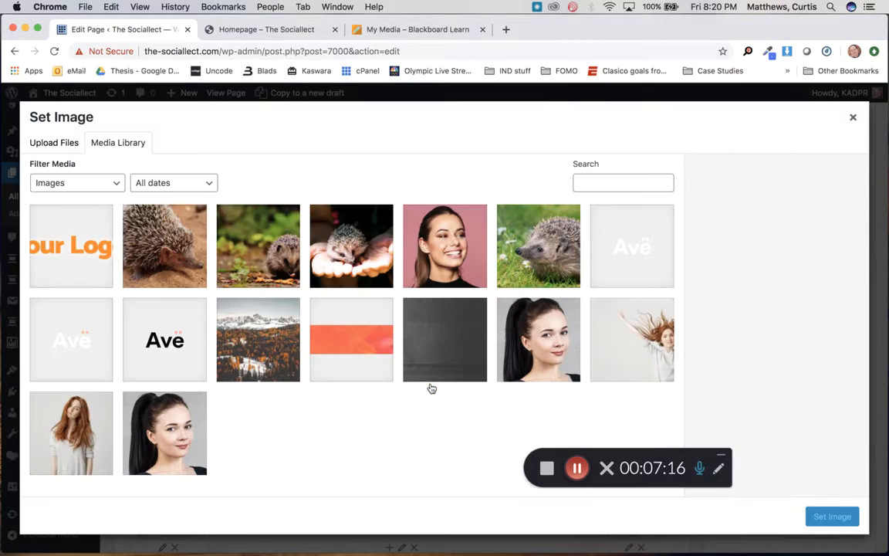
click(50, 149)
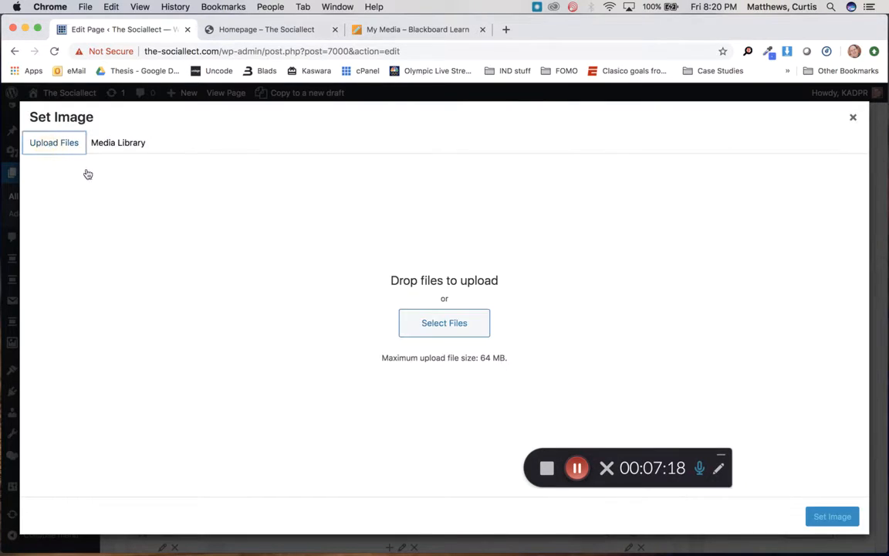
click(431, 320)
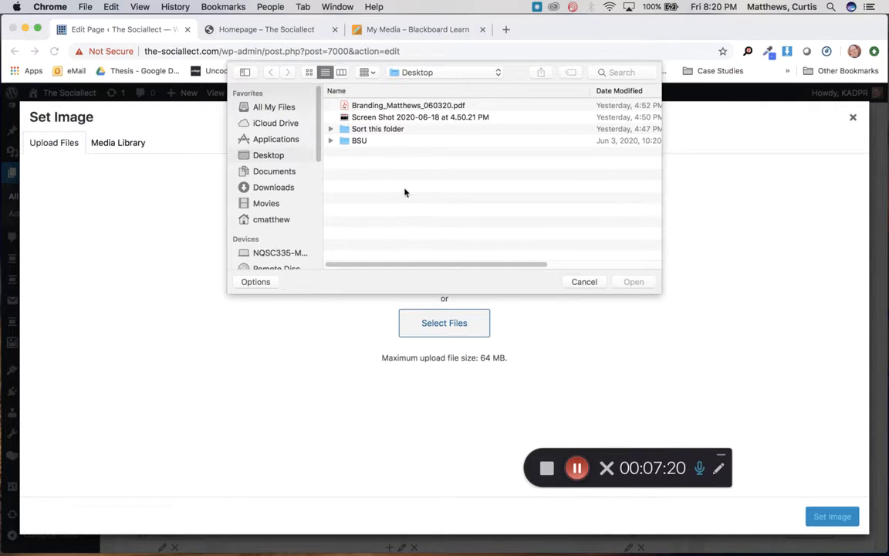
click(582, 283)
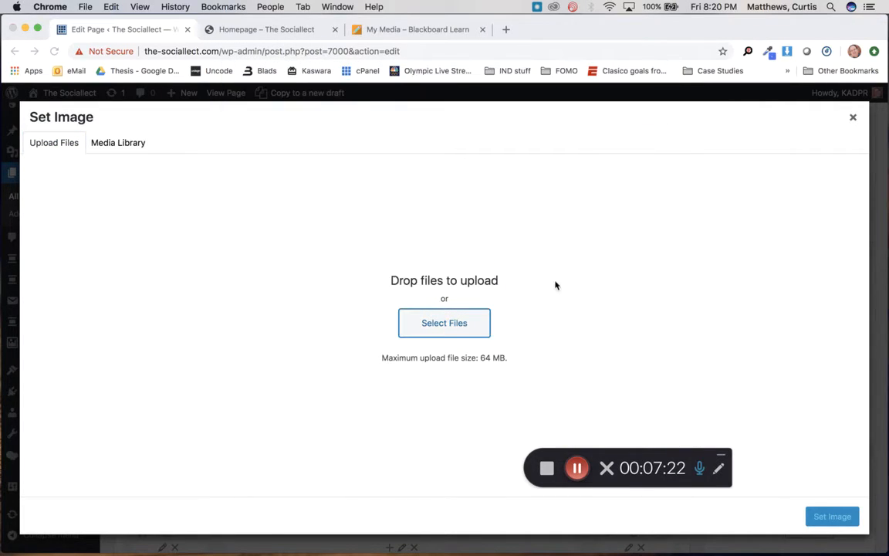
Set ave-logo-light-1a.svg from the media library as the hero row's logo image and save the image settings
click(125, 147)
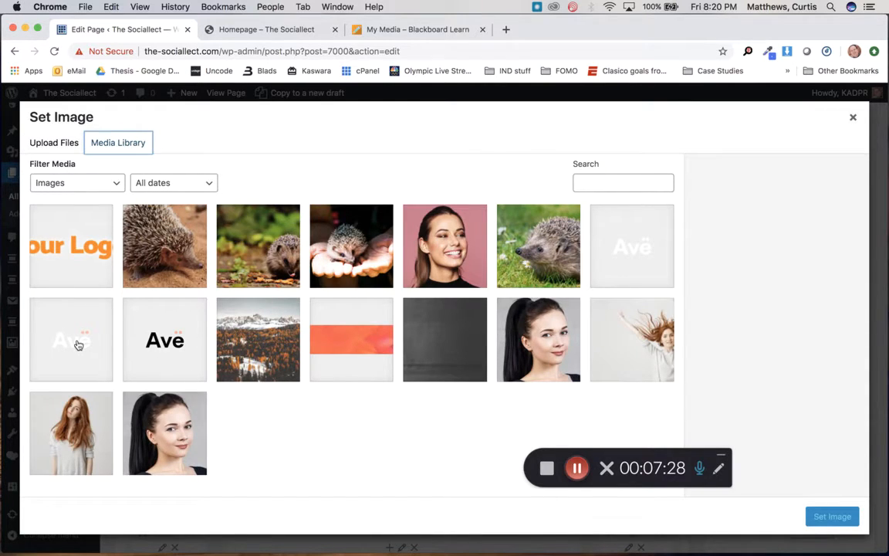
click(78, 345)
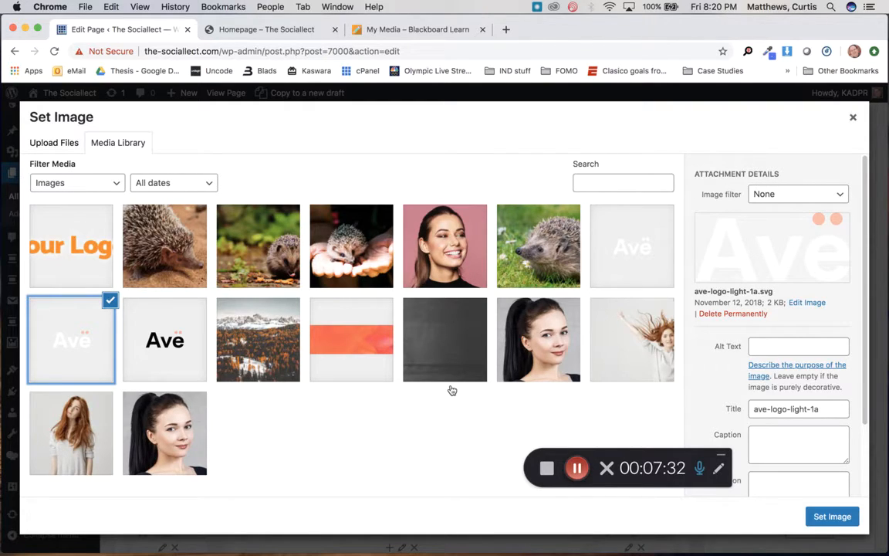
click(827, 519)
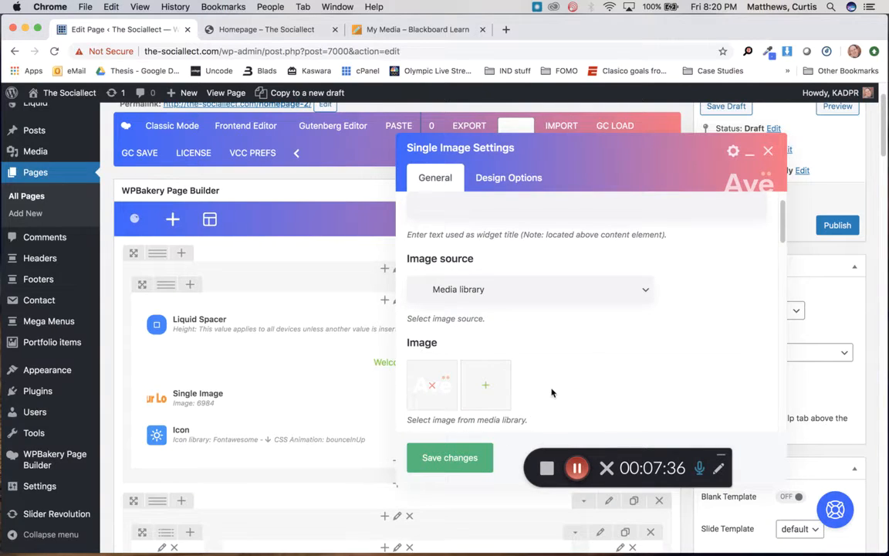
scroll(552, 393, down, 3)
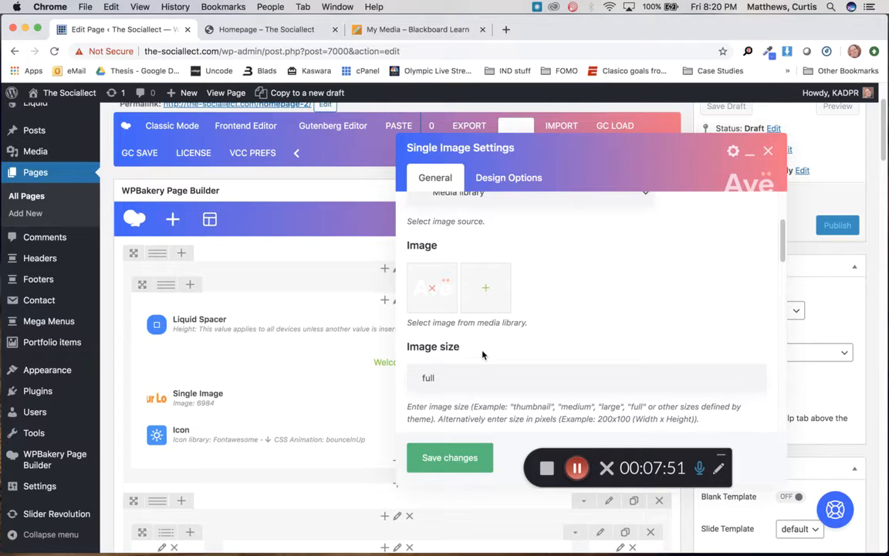
click(452, 458)
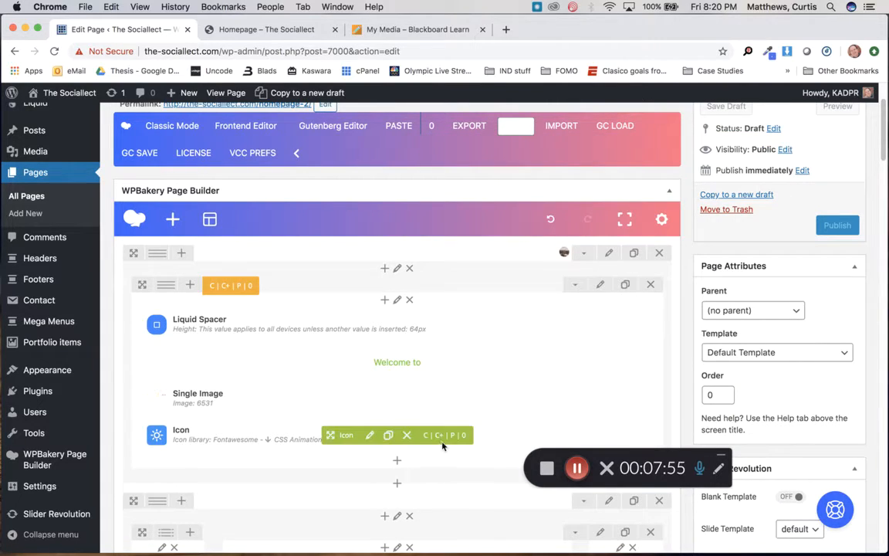
Preview the Homepage draft with its new hero logo and heading color, and return to the page editor
scroll(779, 169, up, 2)
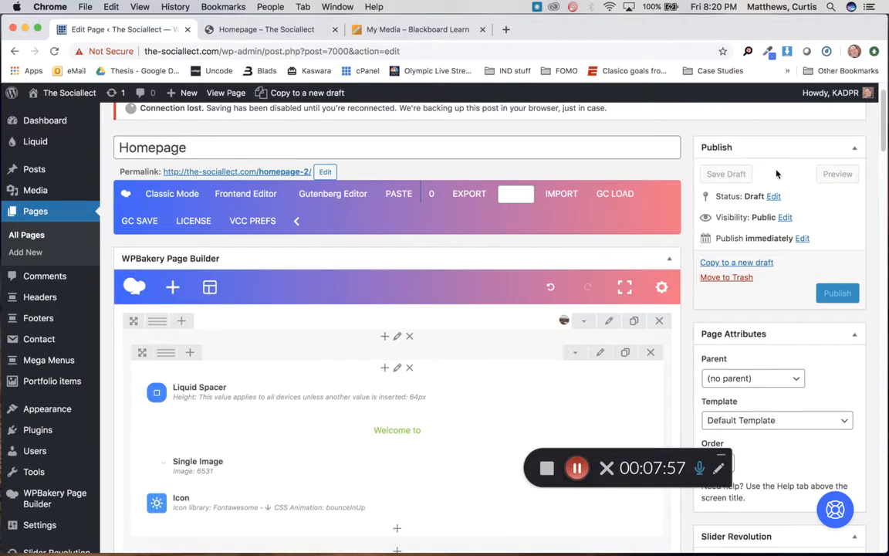
scroll(829, 214, up, 1)
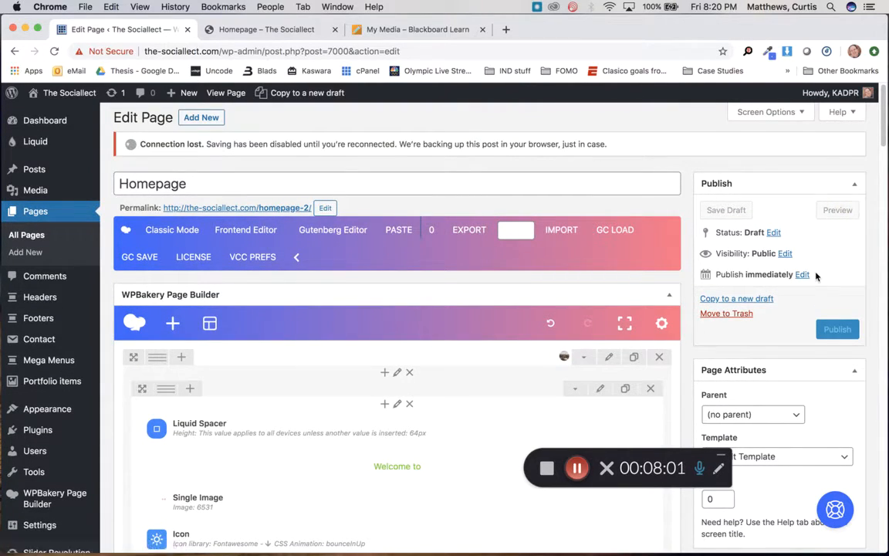
scroll(816, 276, down, 2)
scroll(822, 262, up, 2)
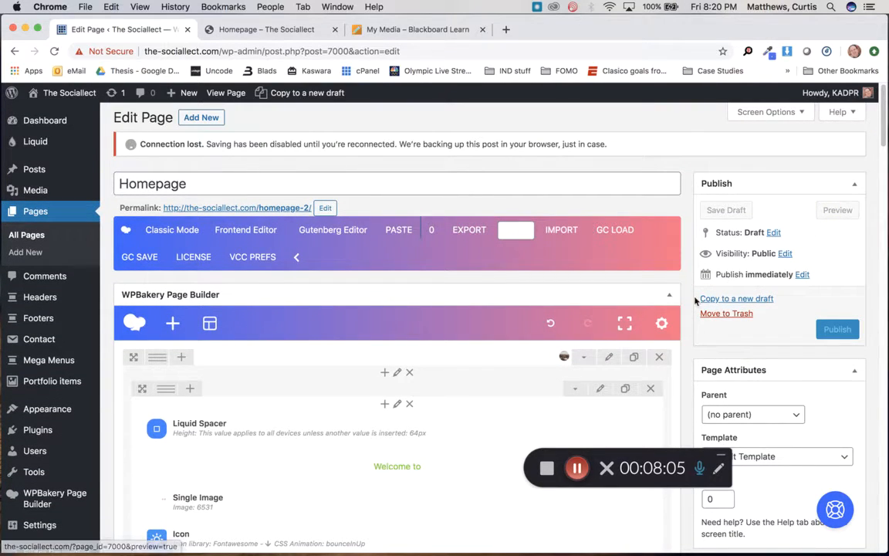
scroll(534, 316, down, 10)
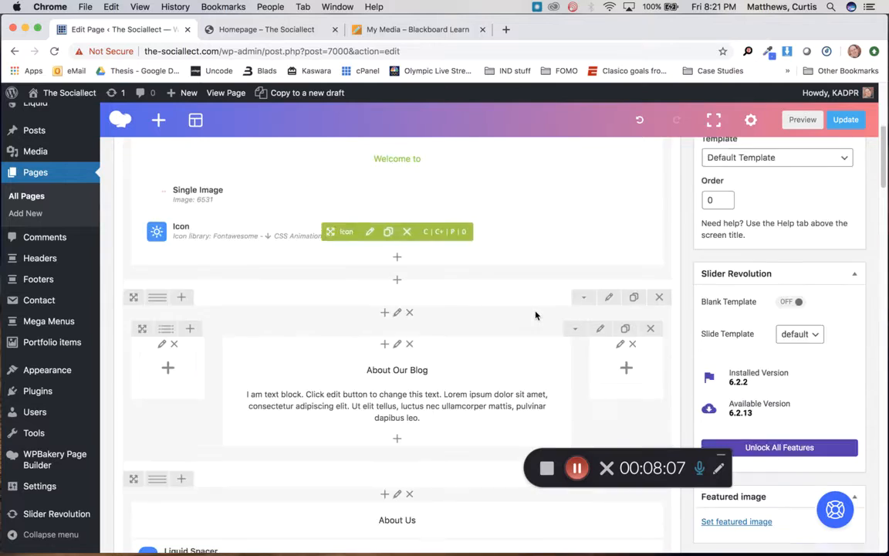
scroll(536, 315, up, 10)
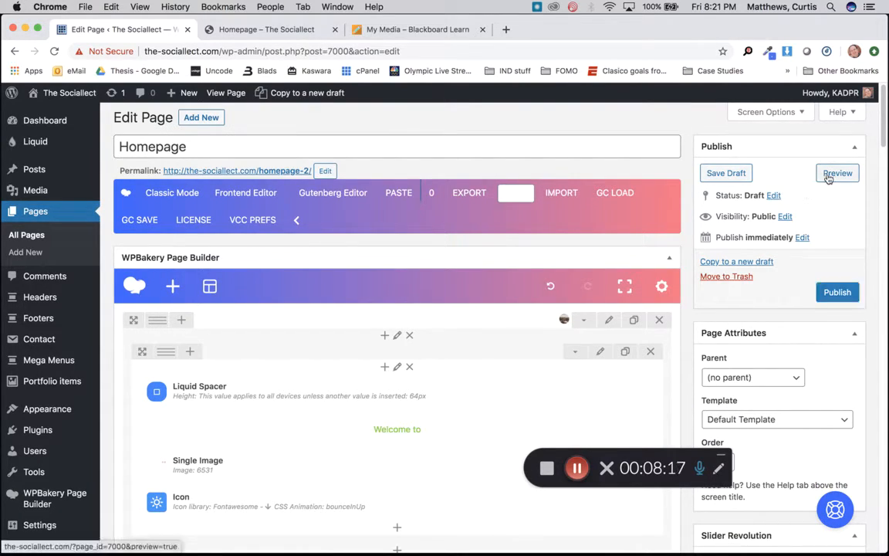
click(834, 176)
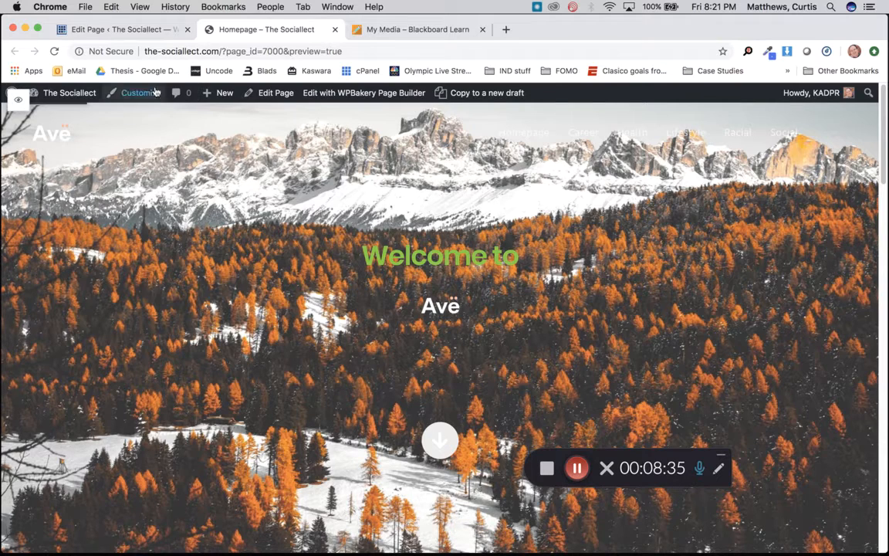
click(146, 29)
Open the hero row's down-arrow Icon settings and set its background color option to Custom color
scroll(378, 339, down, 2)
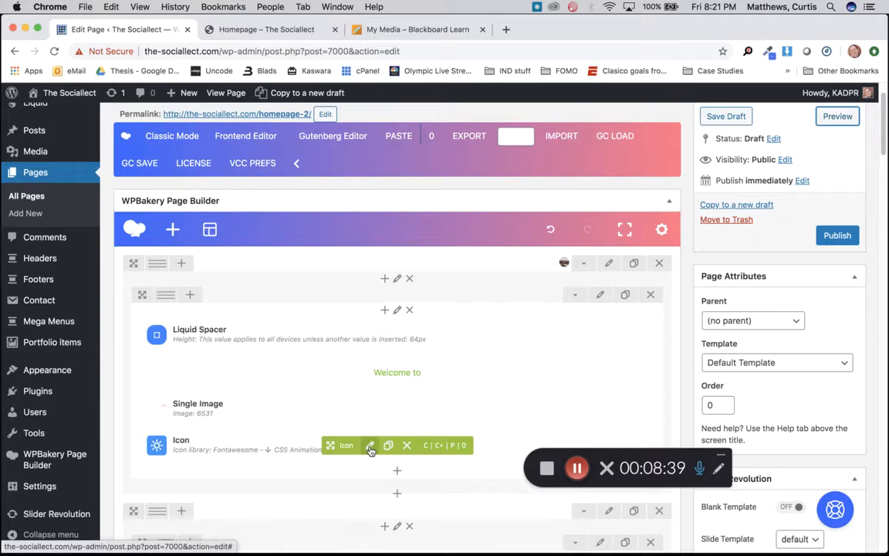
click(370, 447)
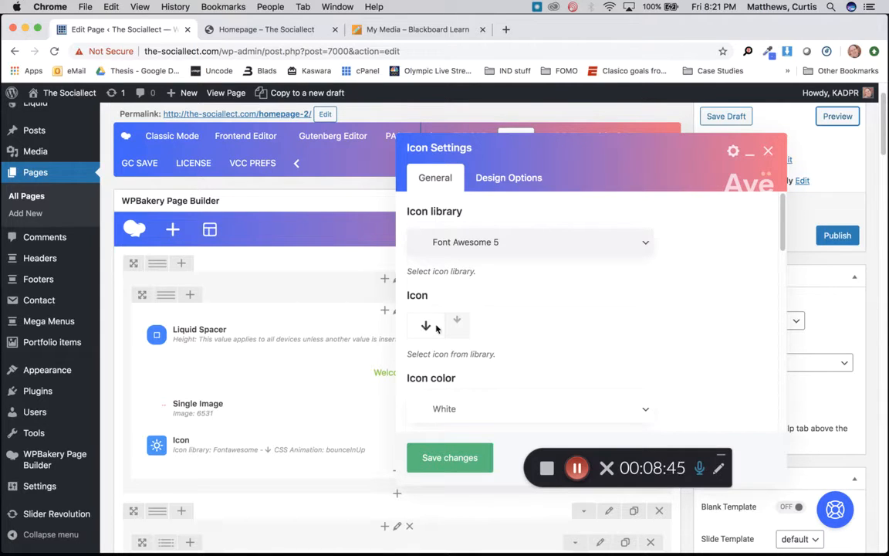
scroll(586, 363, down, 3)
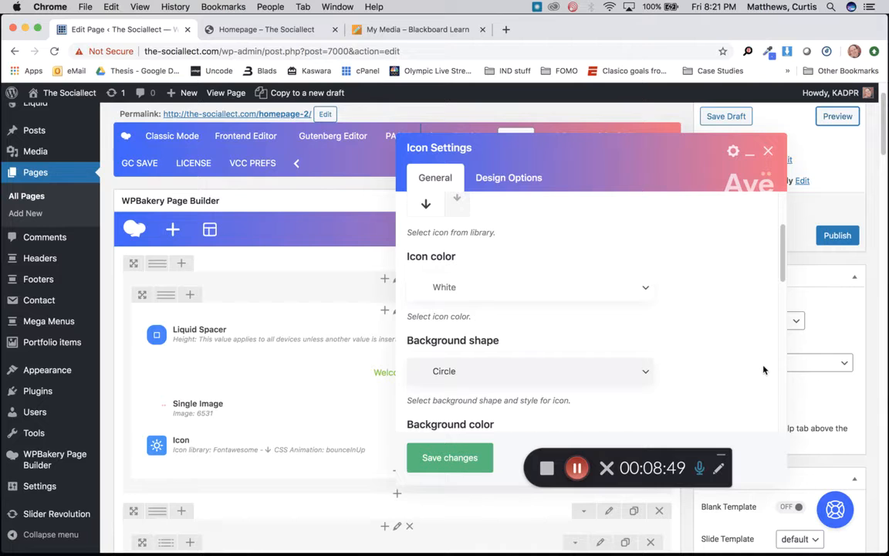
scroll(611, 359, down, 1)
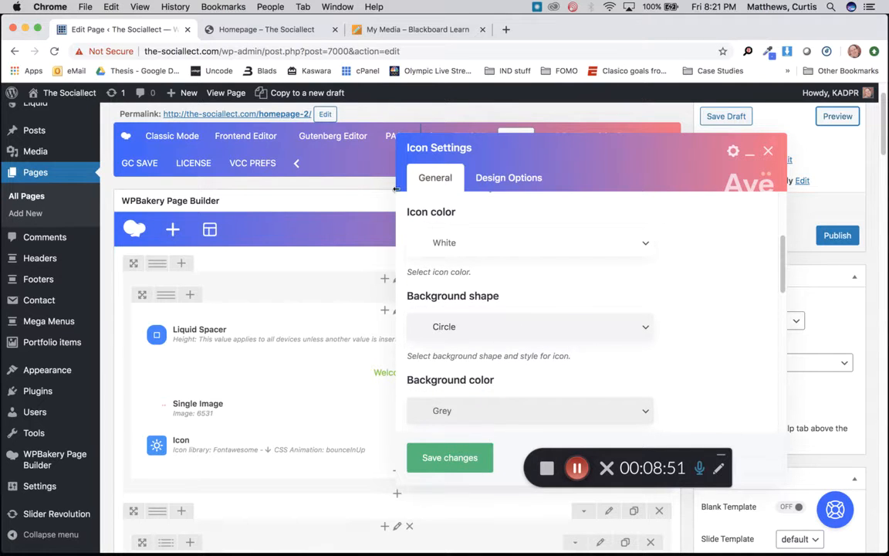
click(247, 31)
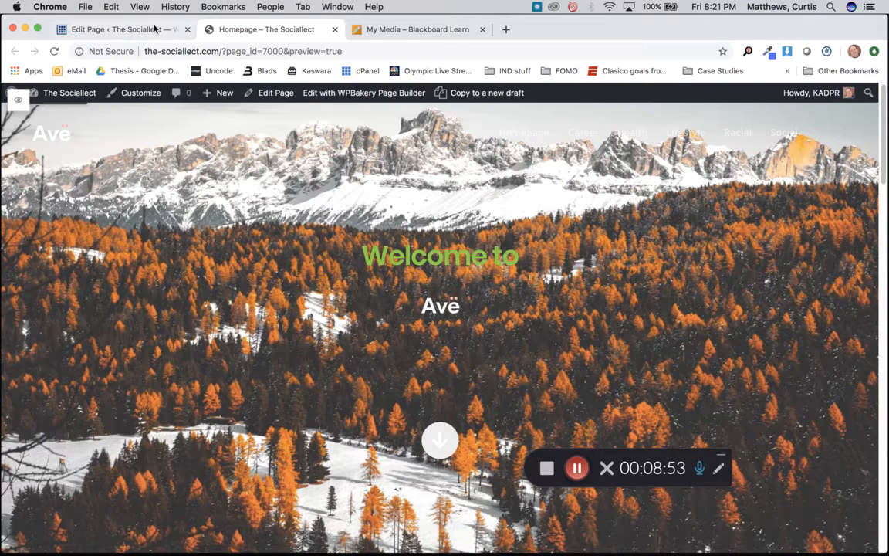
click(156, 29)
scroll(541, 391, down, 1)
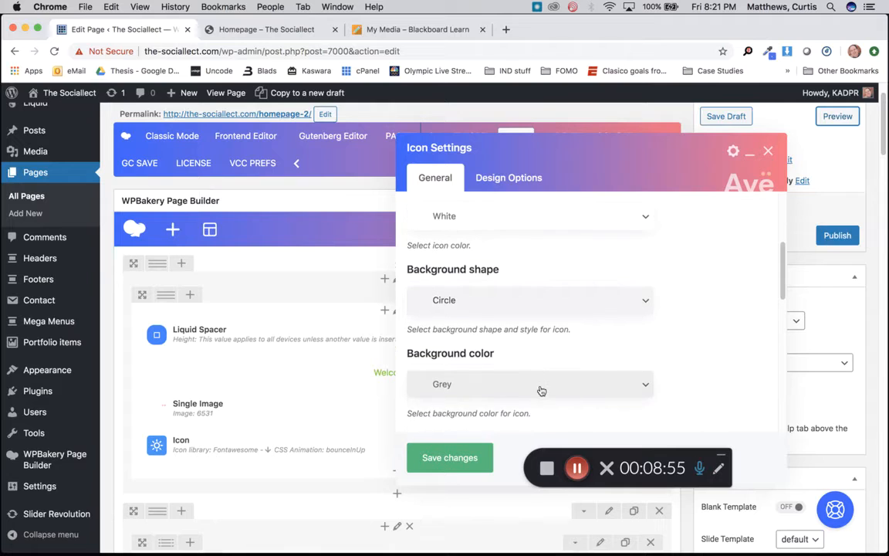
click(492, 387)
click(475, 478)
scroll(689, 373, down, 2)
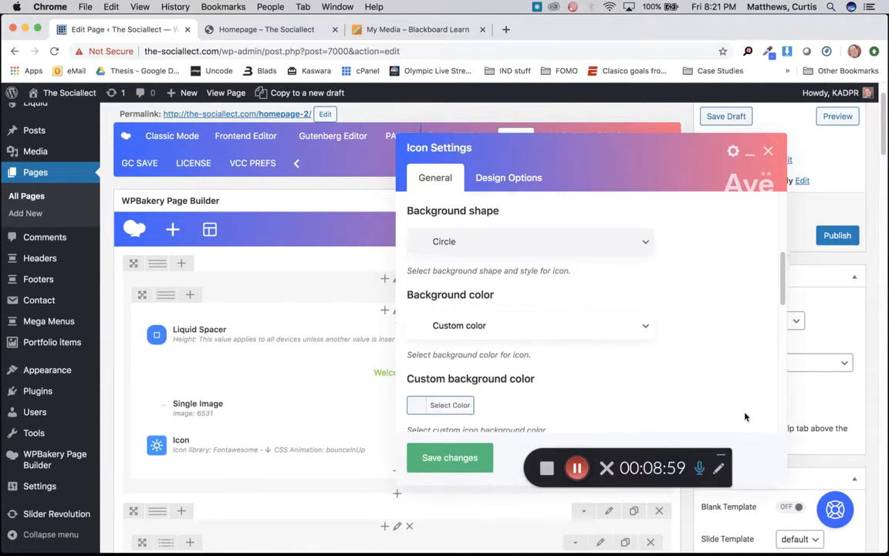
Choose the green #87d100 as the icon's custom background color and save the icon settings
scroll(744, 417, down, 2)
click(444, 365)
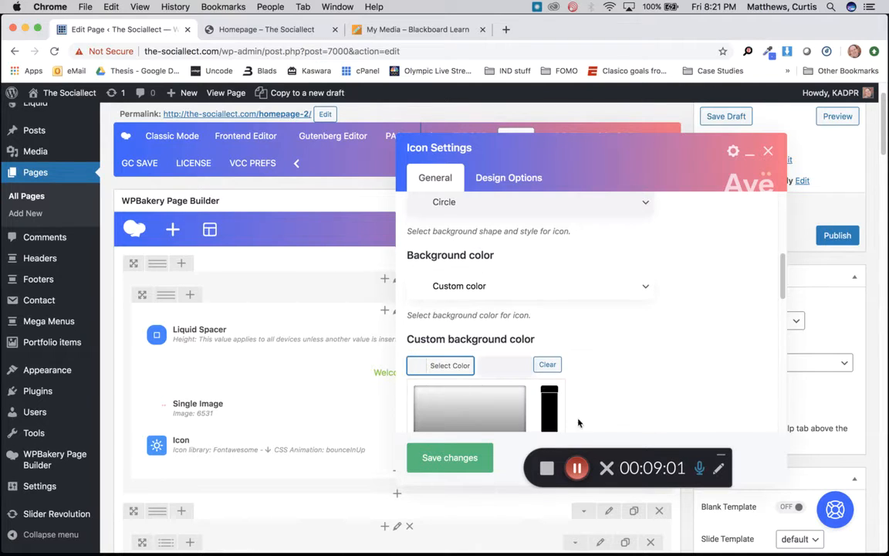
scroll(632, 413, down, 4)
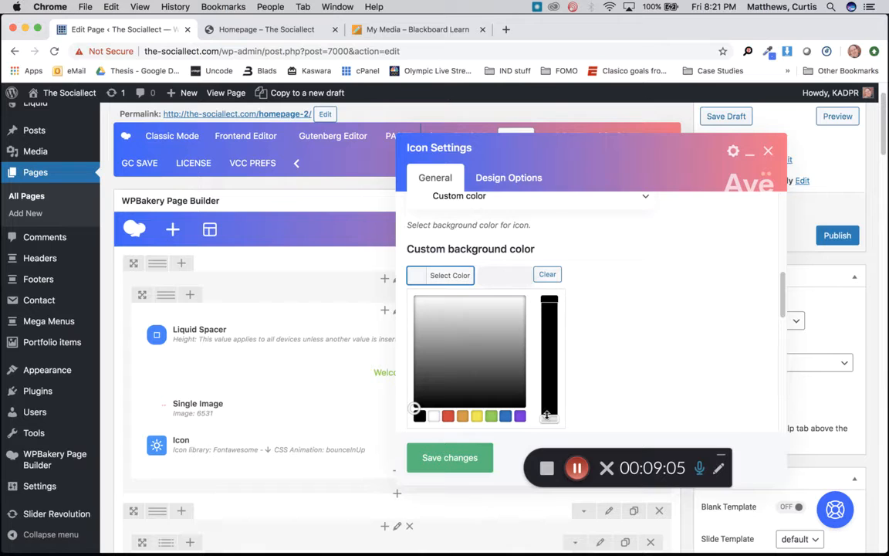
drag(547, 418, 549, 297)
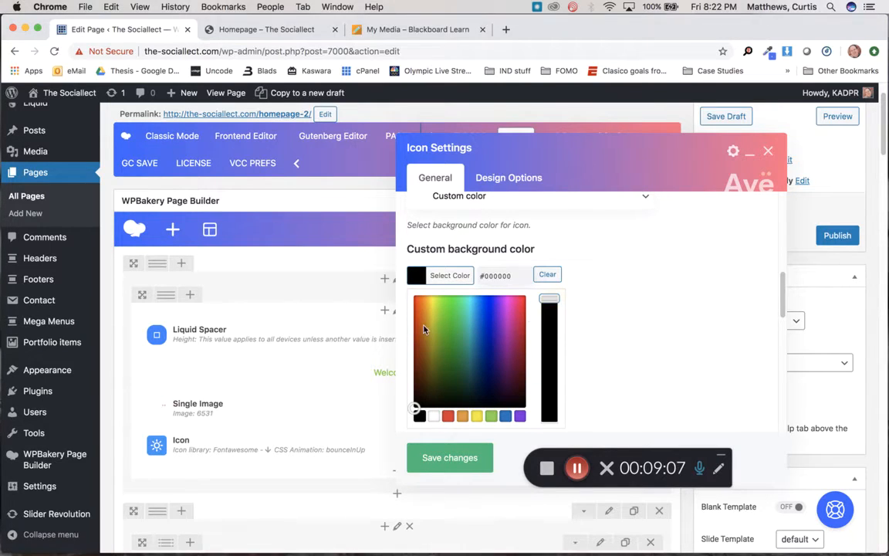
mouse_move(437, 323)
mouse_down()
mouse_move(445, 309)
mouse_move(440, 317)
mouse_up()
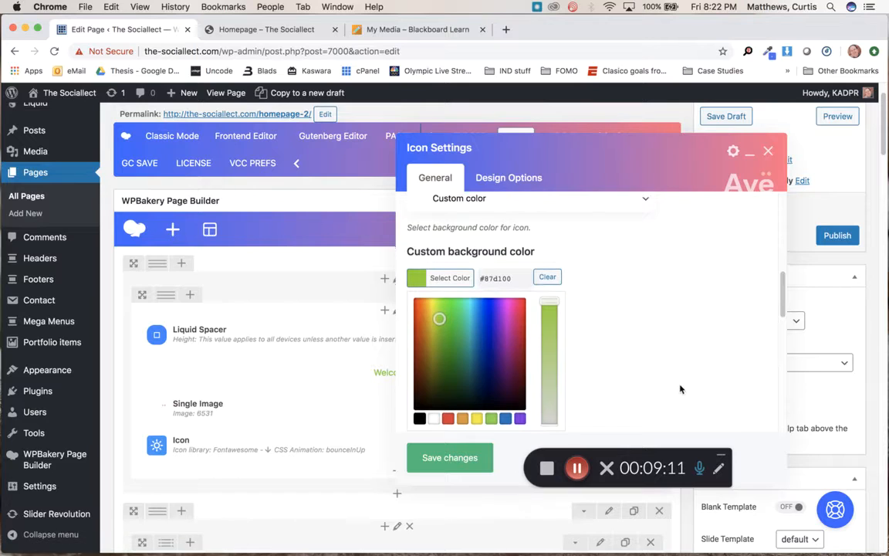
scroll(603, 345, up, 3)
click(464, 299)
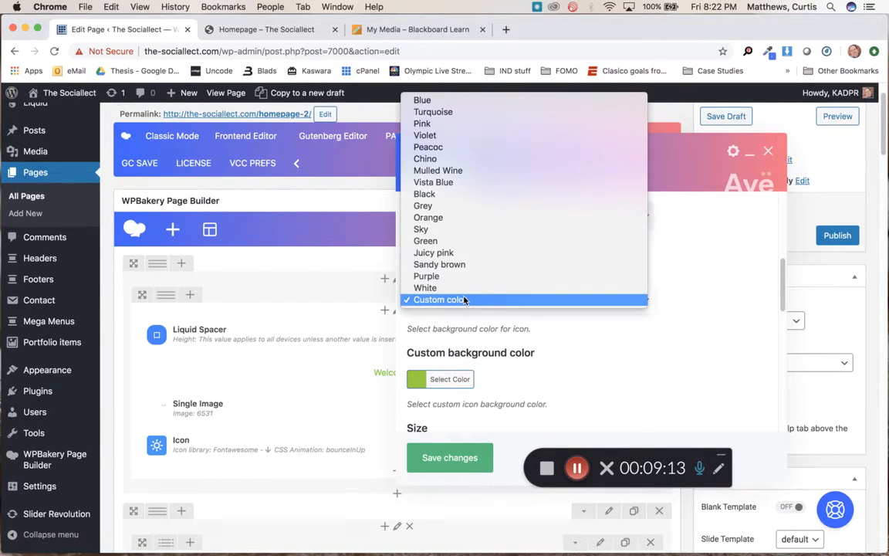
click(621, 363)
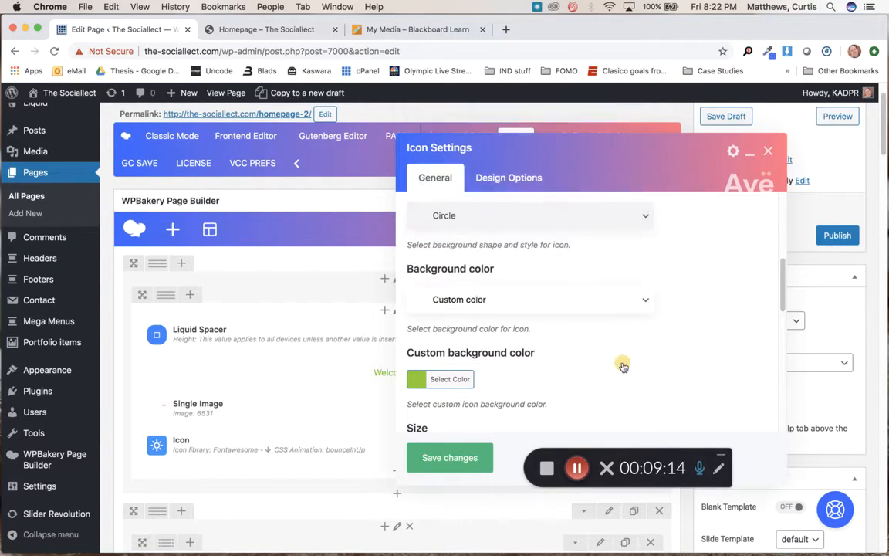
click(446, 457)
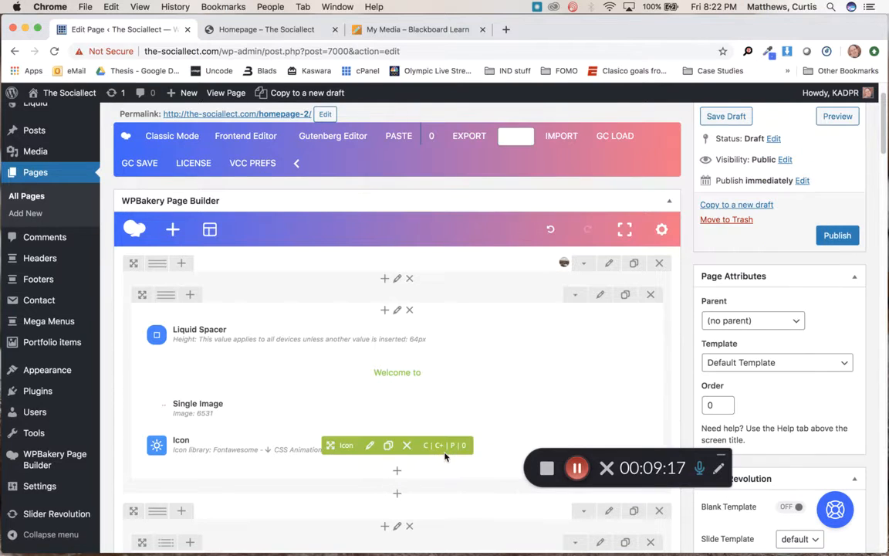
Preview the Homepage draft and examine the hero icon and the About Our Blog section below it
click(837, 116)
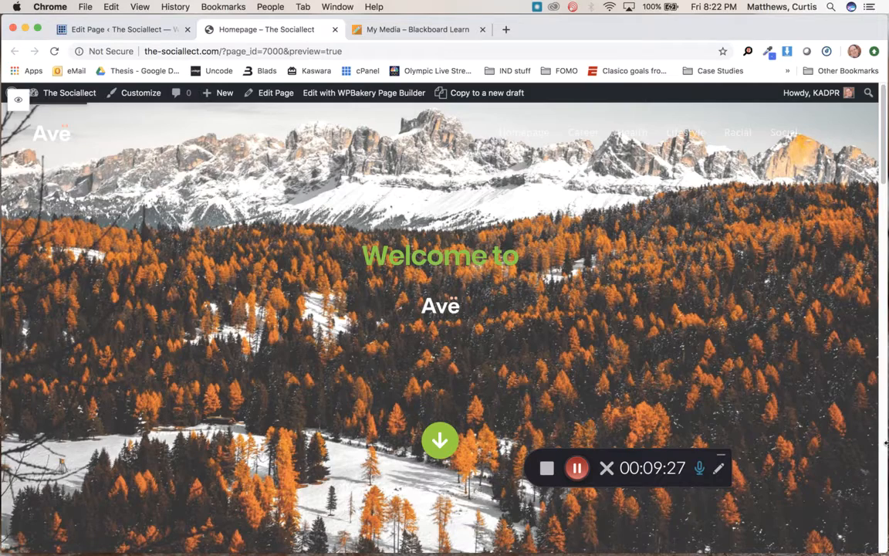
mouse_move(886, 443)
mouse_down()
mouse_move(511, 434)
mouse_move(807, 434)
mouse_move(886, 451)
mouse_up()
scroll(260, 294, down, 5)
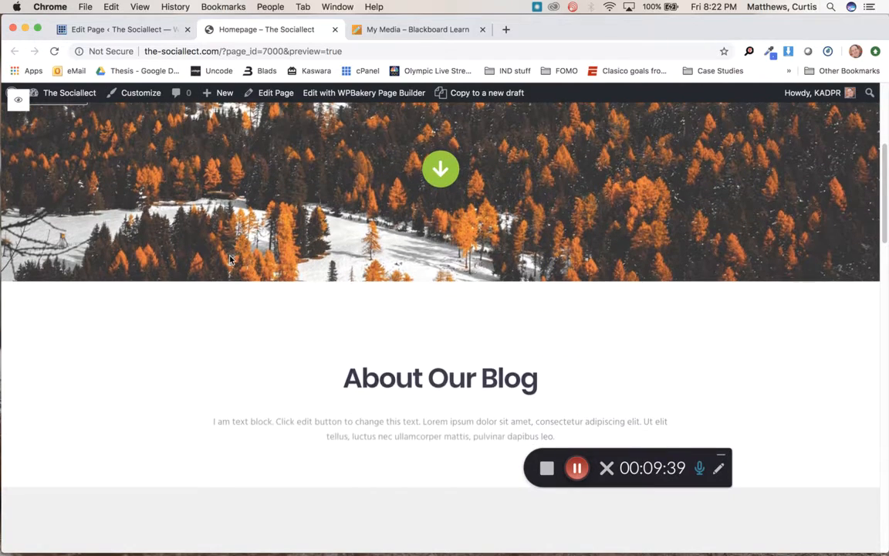
scroll(230, 259, down, 1)
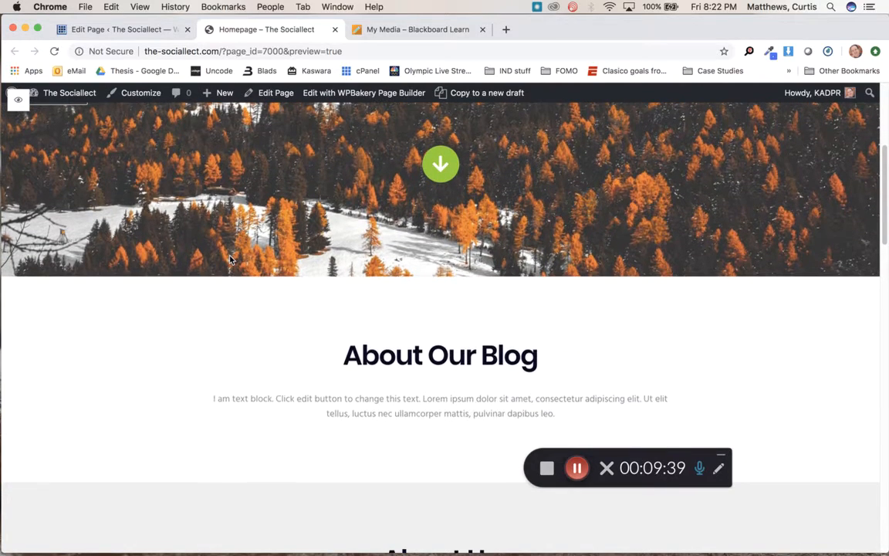
Return to the page editor and open the settings of the About Our Blog text block for editing
click(116, 31)
scroll(499, 362, down, 5)
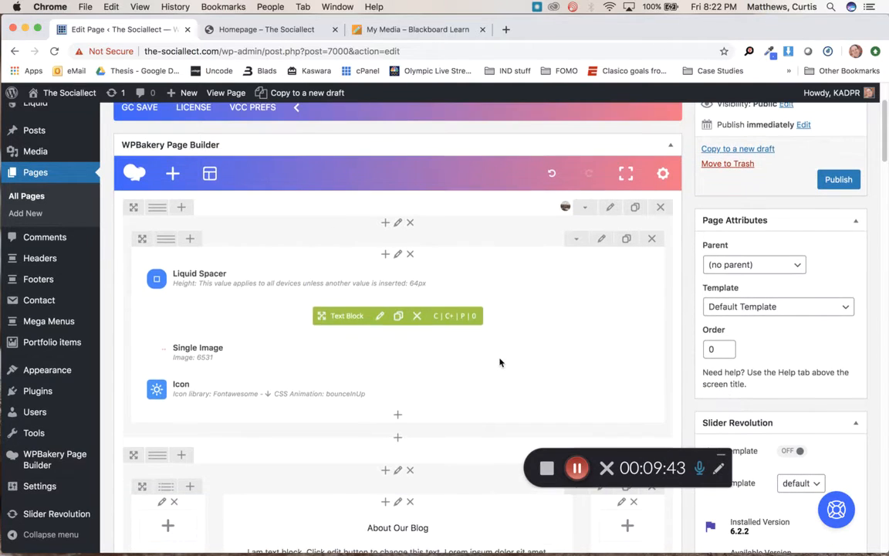
scroll(500, 362, down, 2)
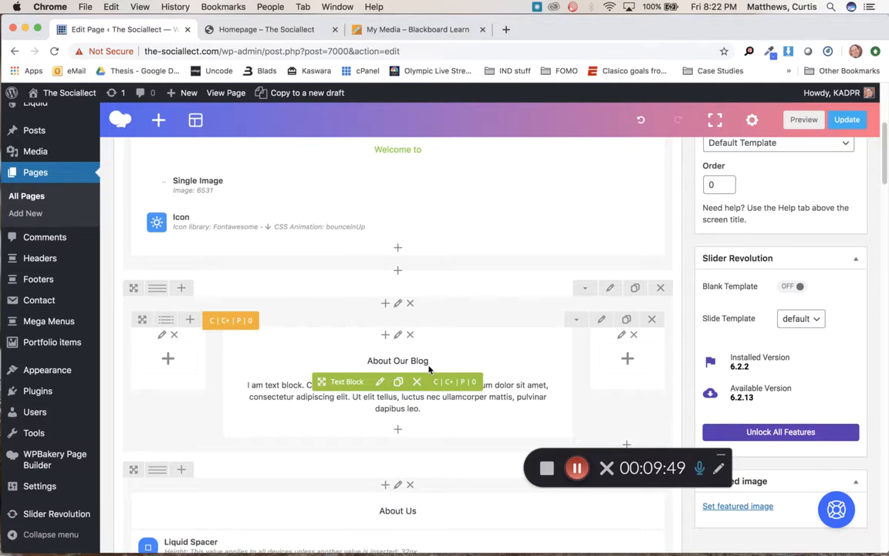
scroll(435, 416, down, 5)
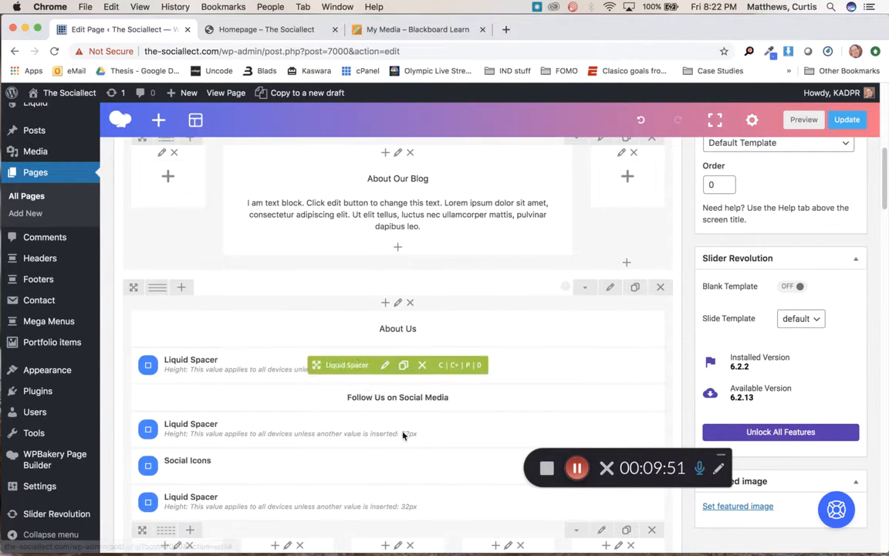
scroll(417, 401, up, 3)
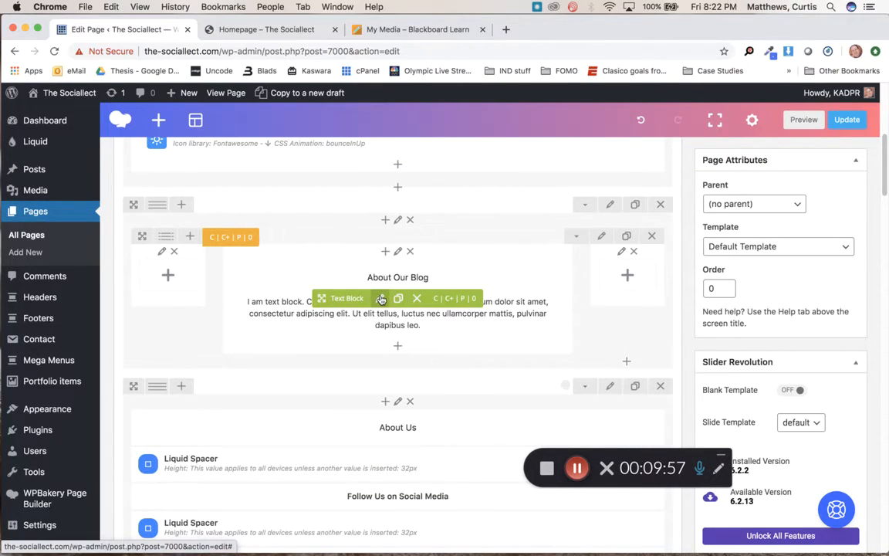
click(382, 299)
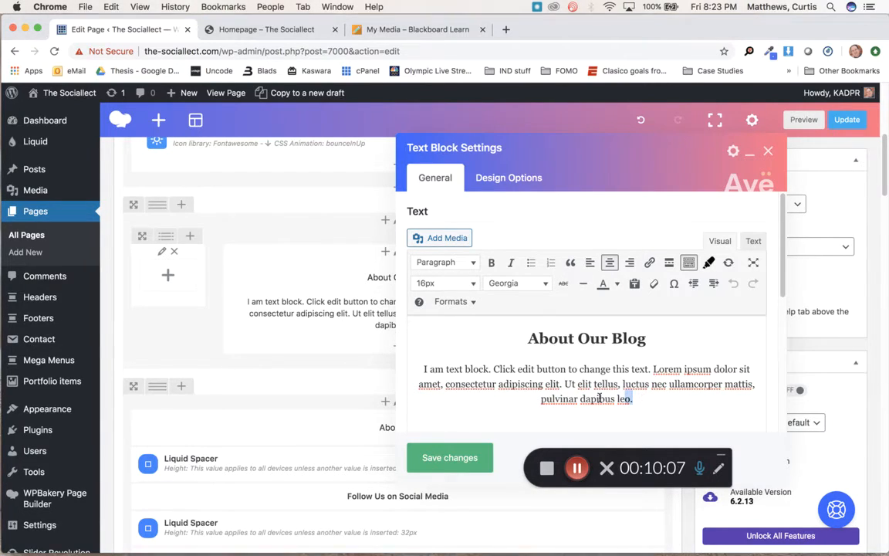
Copy the placeholder paragraph in the About Our Blog text block, paste it after the existing text, and save the changes
click(587, 339)
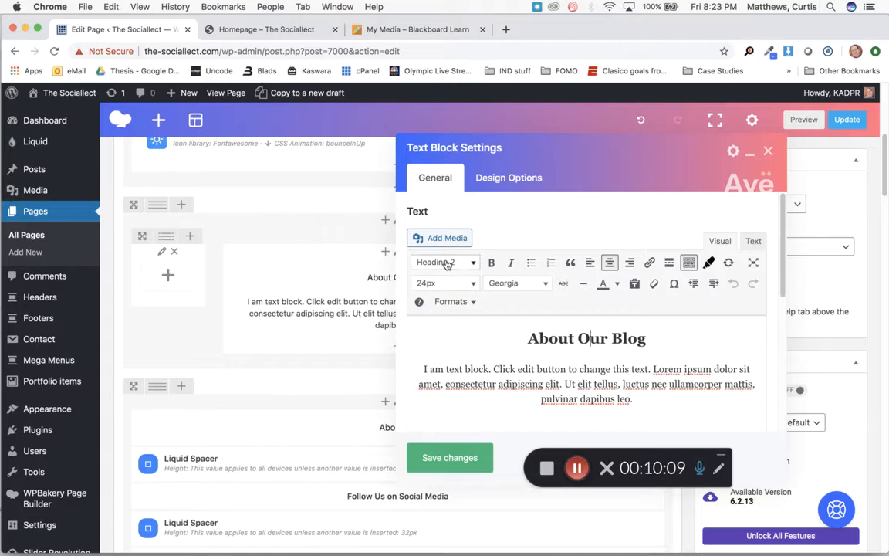
drag(542, 389, 413, 364)
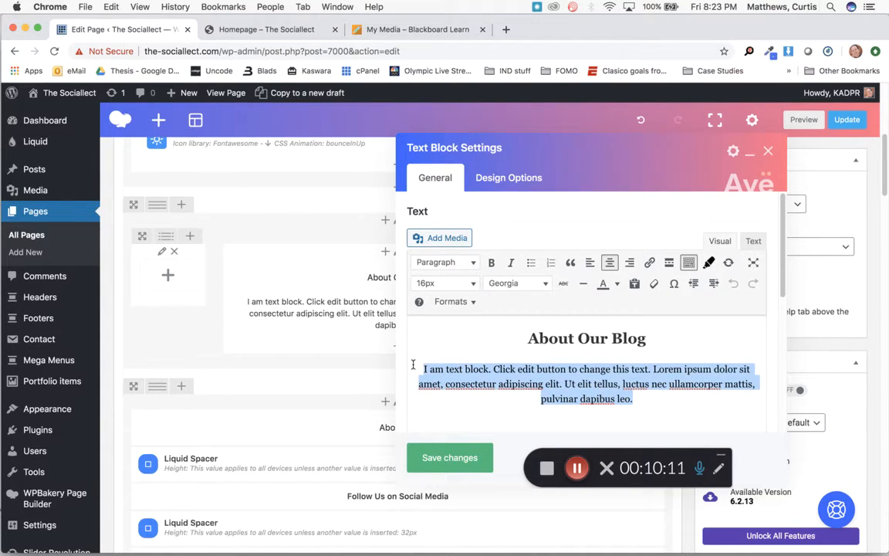
click(637, 399)
drag(636, 400, 361, 332)
key(super+c)
click(641, 401)
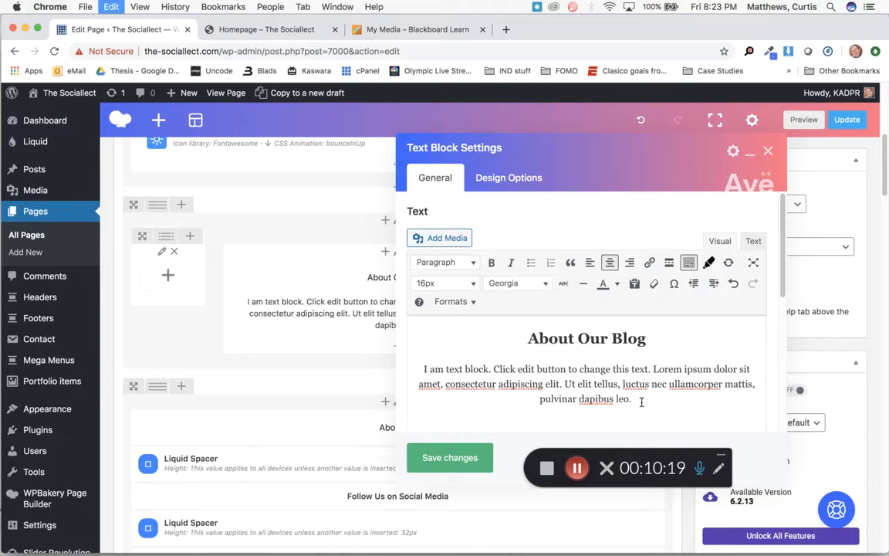
key(super+v)
scroll(564, 407, down, 1)
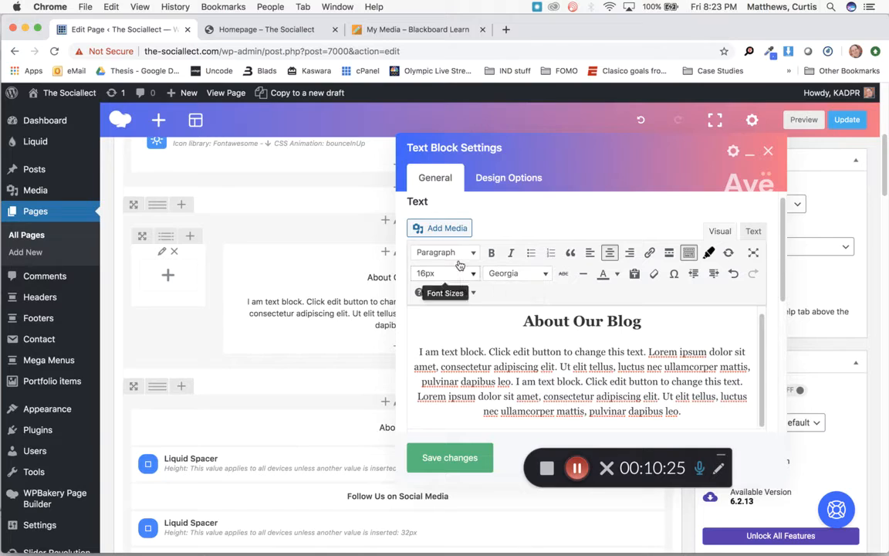
click(499, 381)
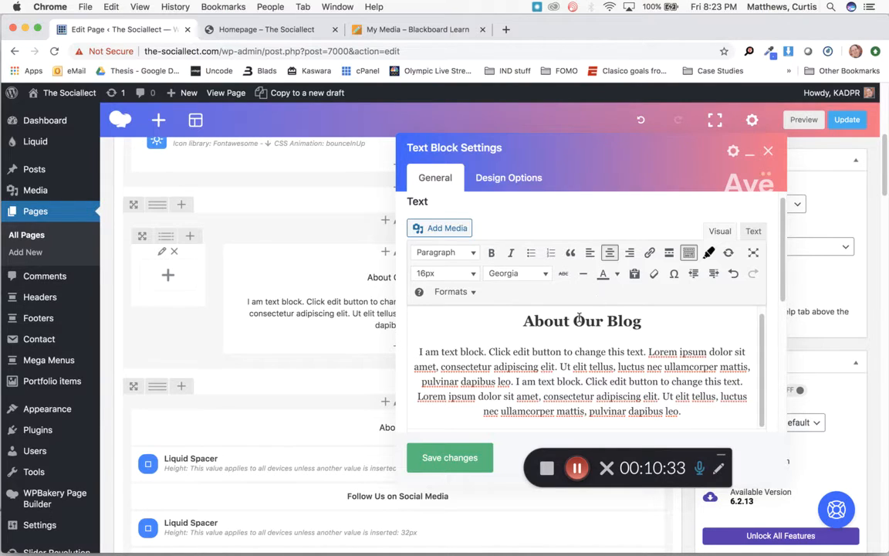
click(445, 457)
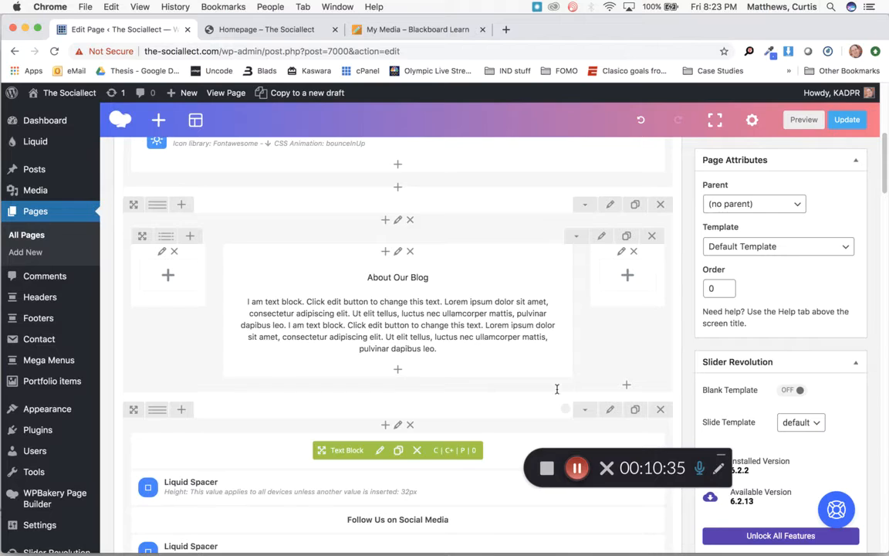
Preview the Homepage draft and examine the extended paragraph in the About Our Blog section
click(802, 120)
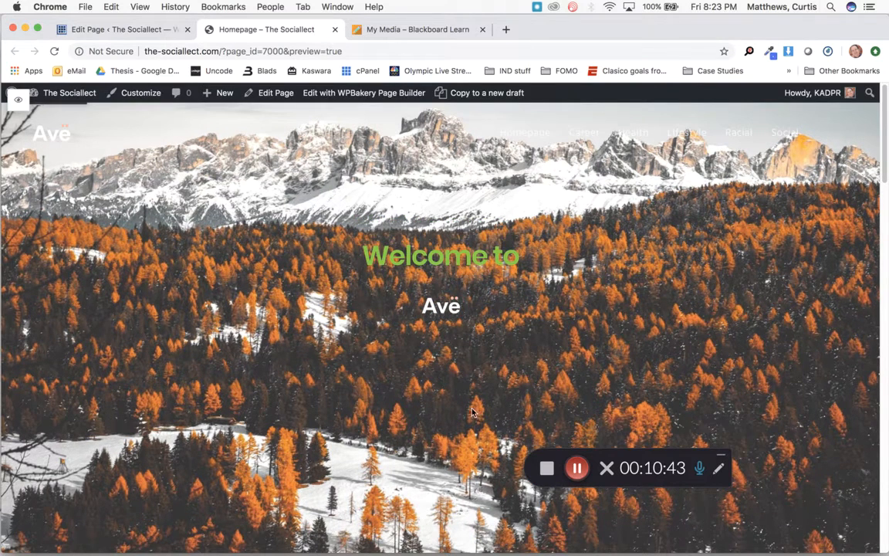
scroll(472, 389, down, 5)
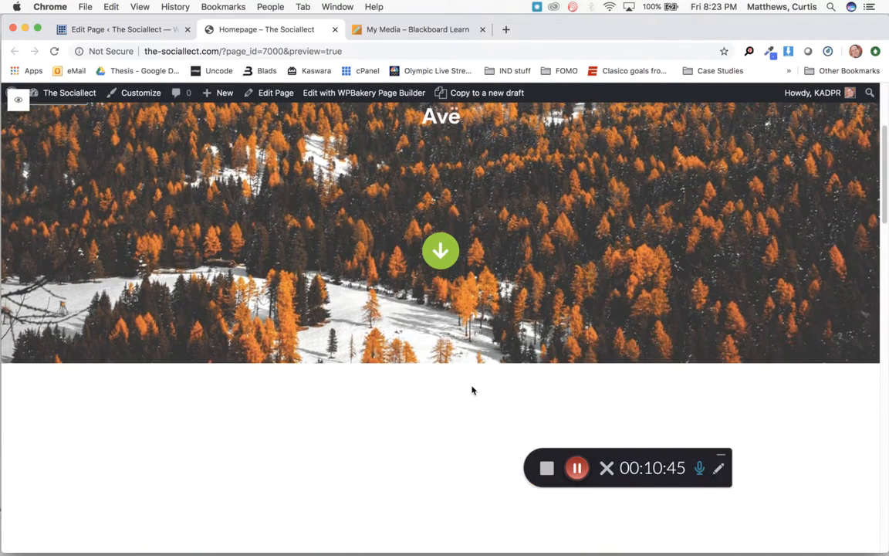
scroll(473, 389, down, 3)
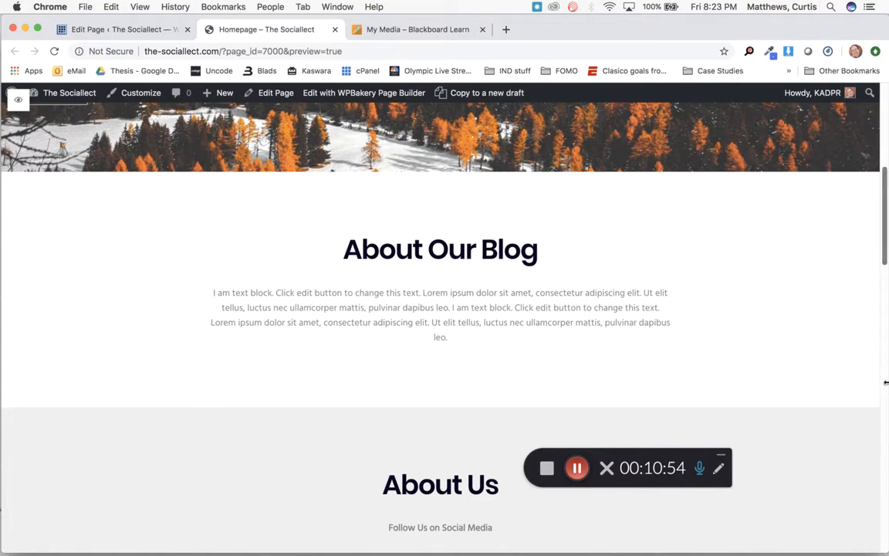
drag(863, 383, 885, 356)
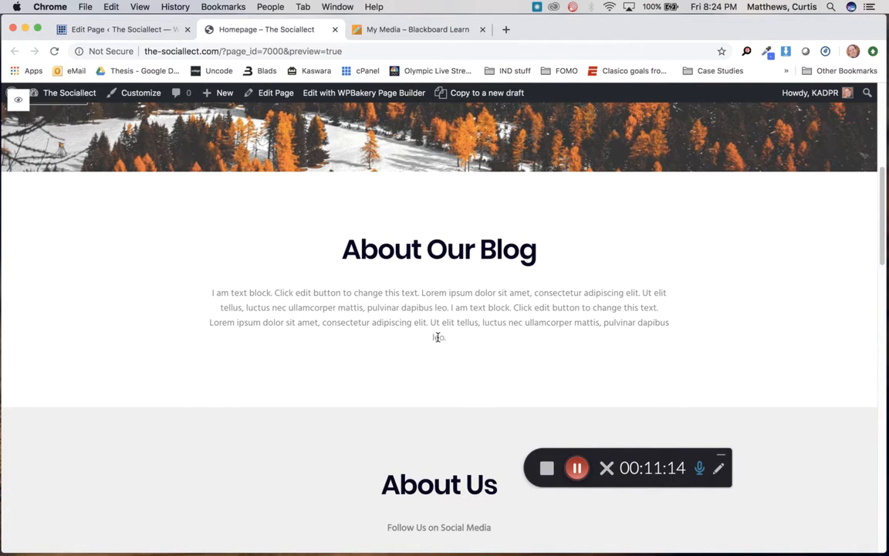
key(super+minus)
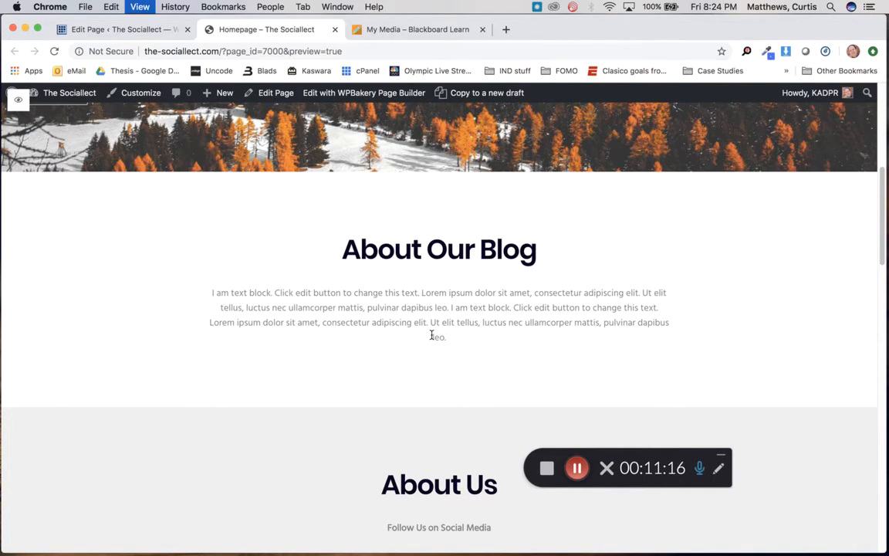
key(super+equal)
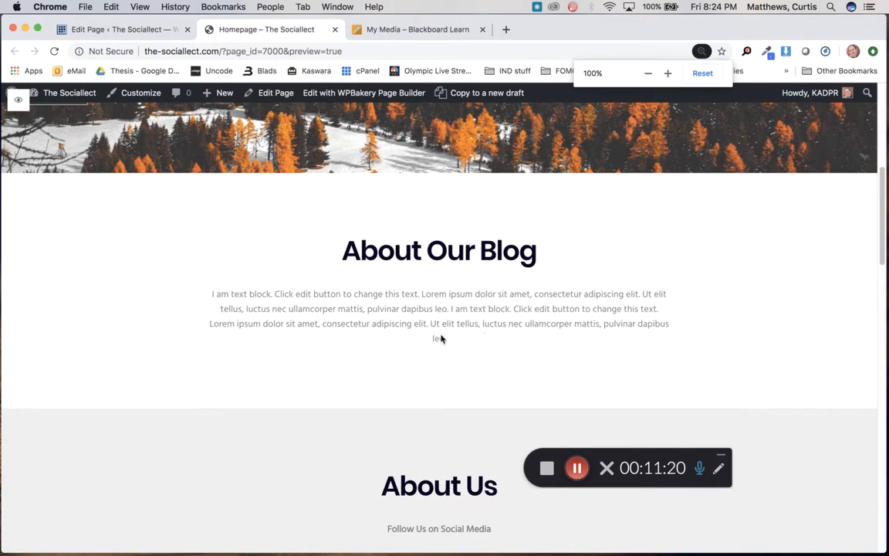
Return to the page editor, change the page title to "Homepage 2", and publish the page
click(139, 29)
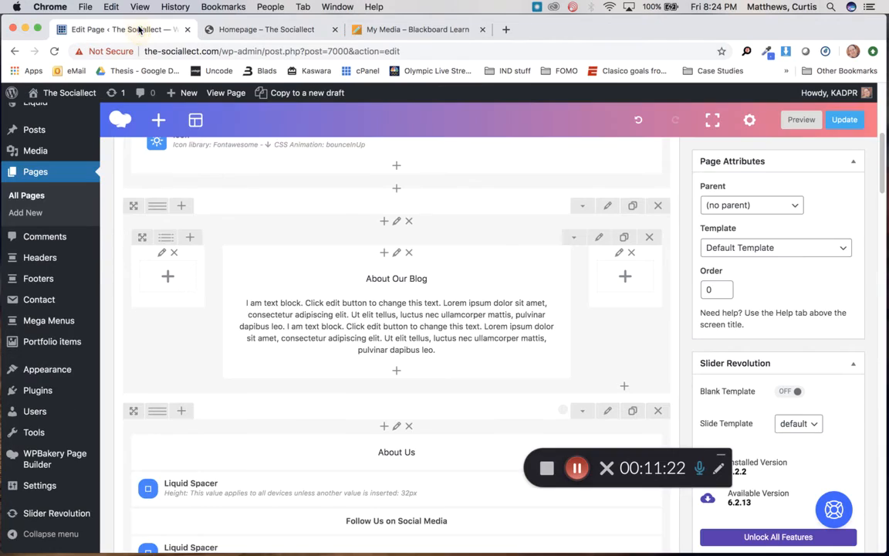
scroll(812, 360, up, 5)
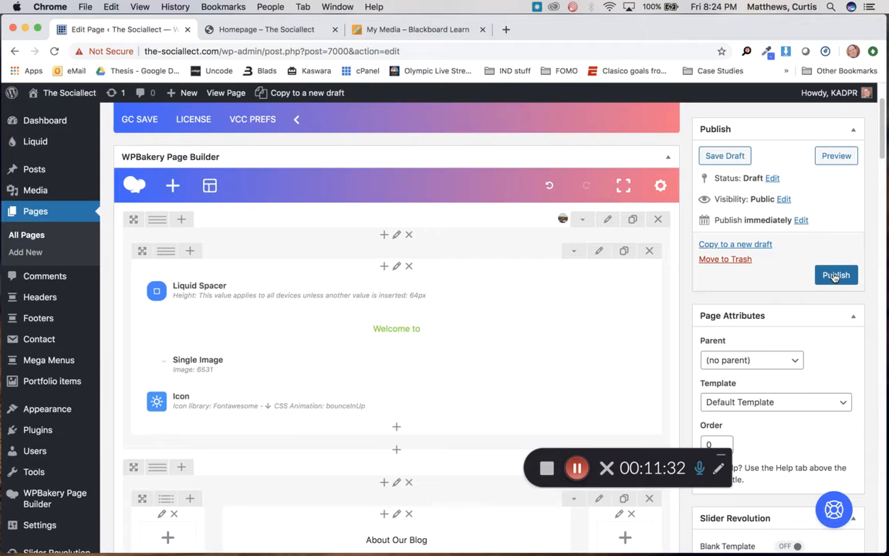
scroll(394, 255, up, 3)
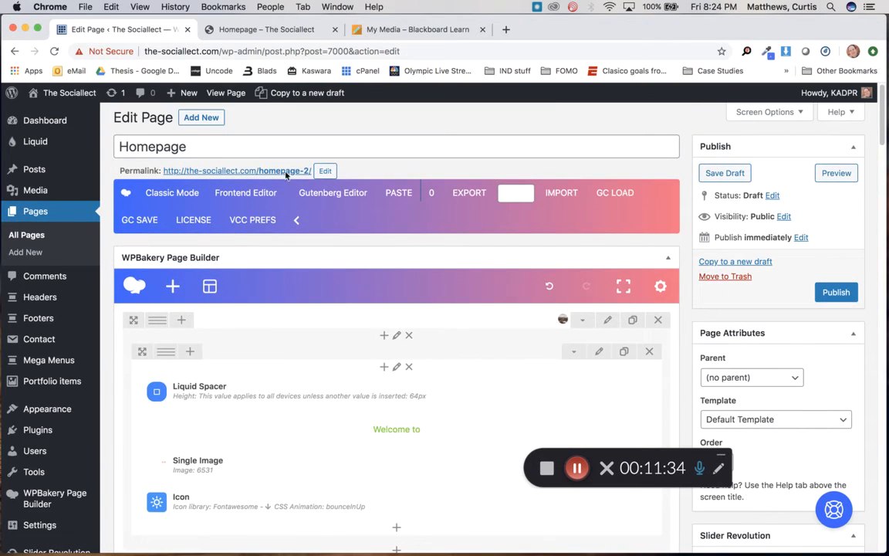
click(211, 146)
text(2)
click(739, 288)
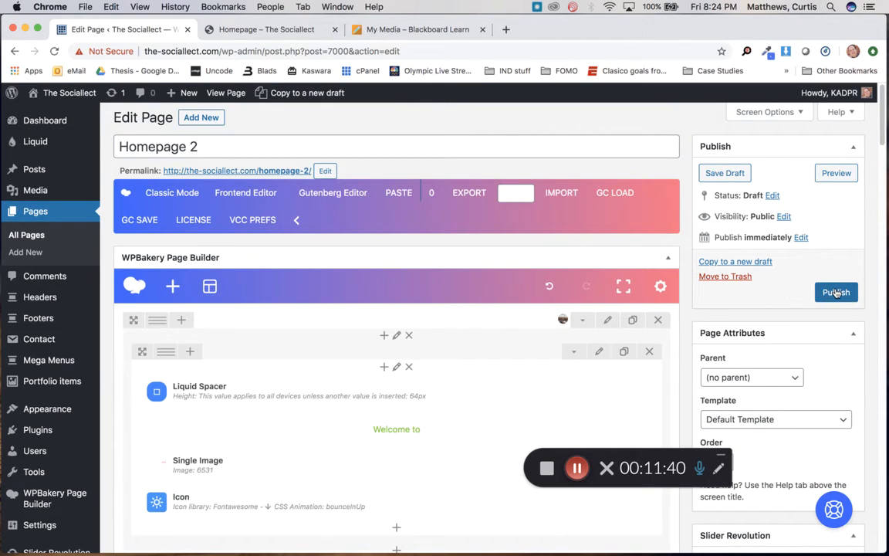
click(836, 292)
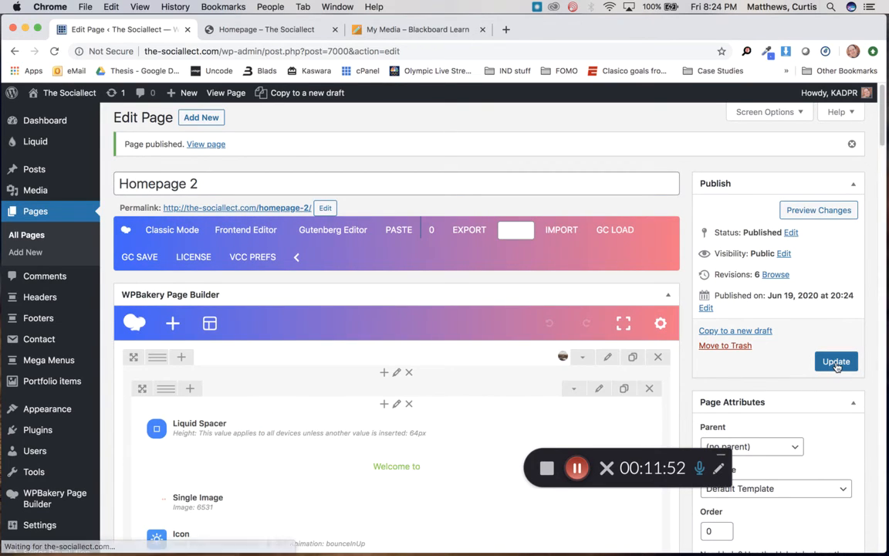
Preview the published Homepage 2 down to the About Our Blog section, then close the preview and return to the page editor
click(803, 208)
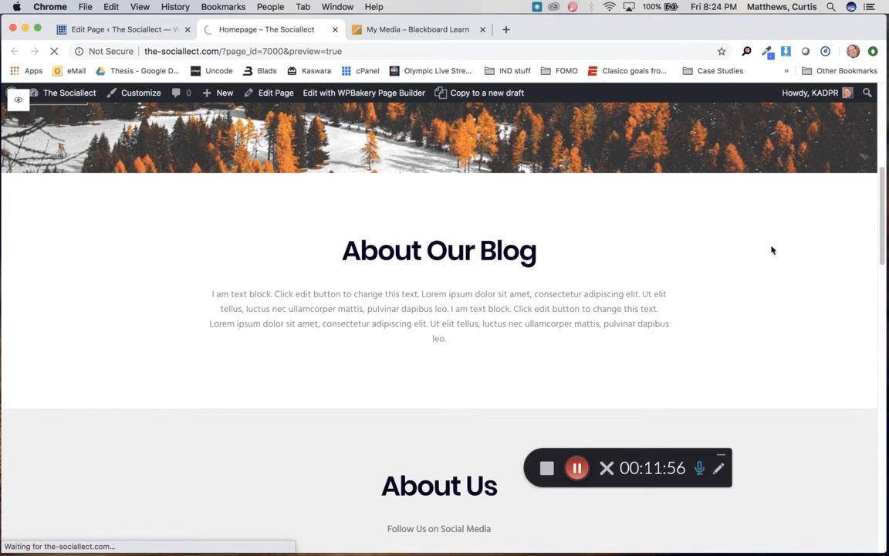
scroll(629, 350, down, 5)
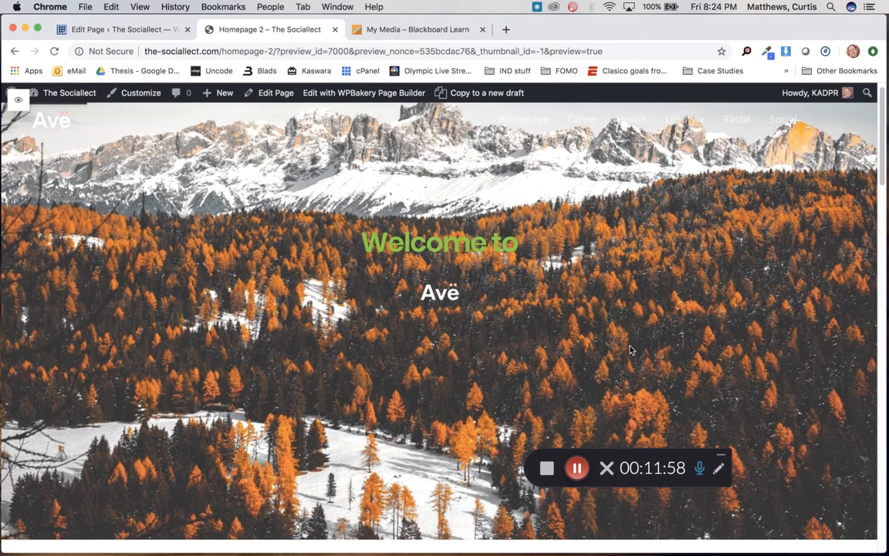
scroll(630, 349, down, 1)
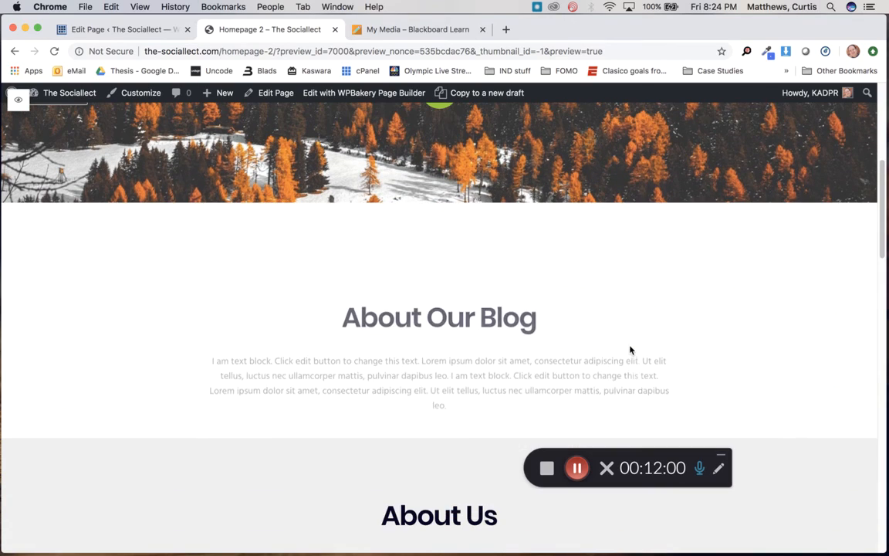
click(334, 29)
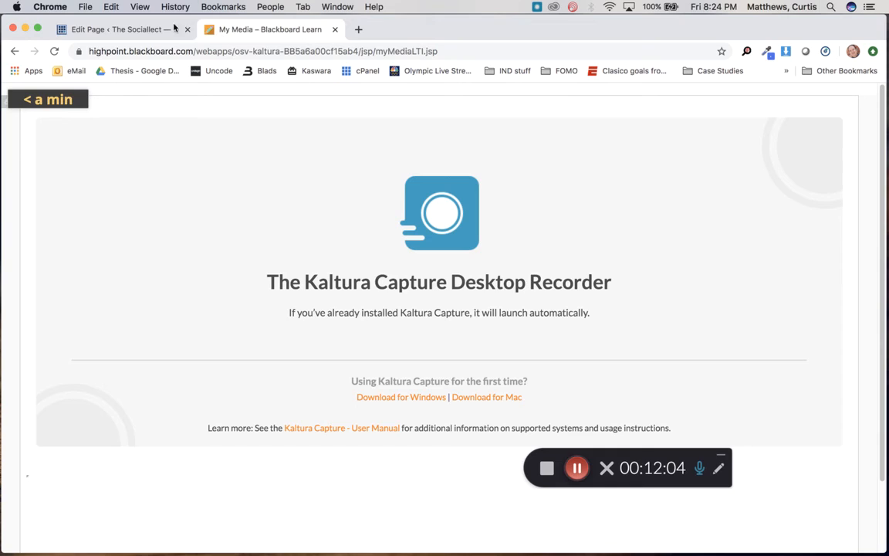
click(149, 33)
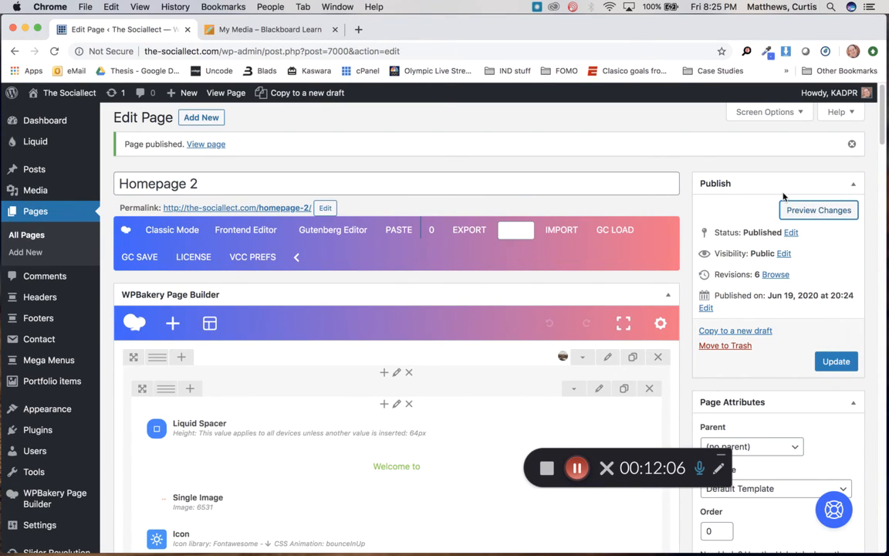
mouse_move(849, 93)
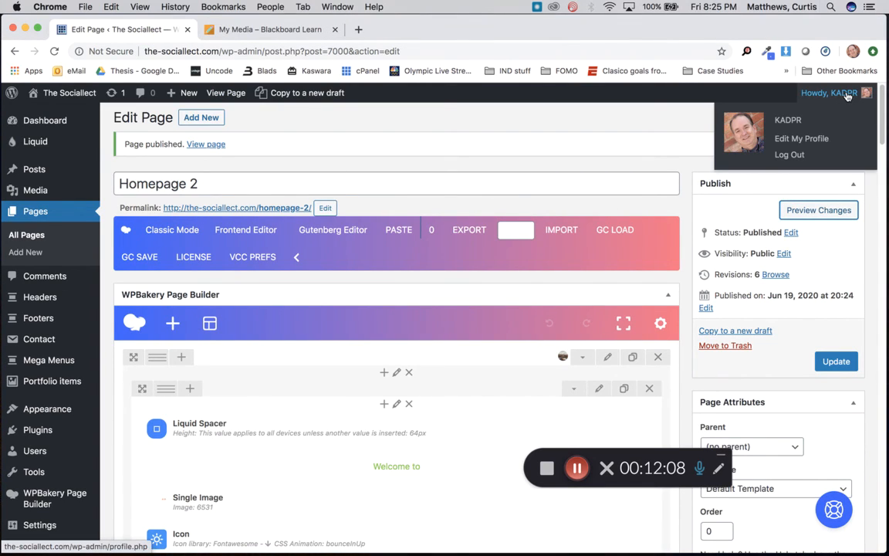